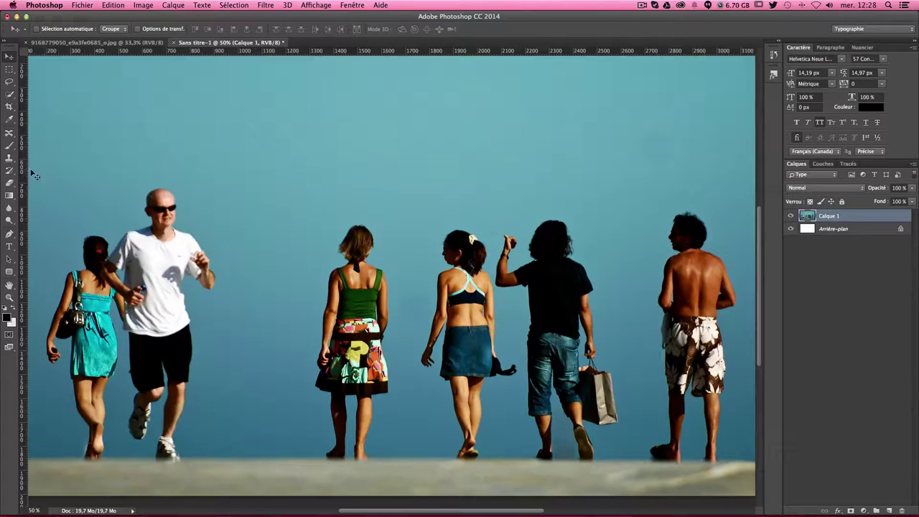
- Try Spot Healing and Healing Brush from the healing flyout, then settle on Content-Aware Move
{"action": "left_click", "coordinate": [9, 134]}
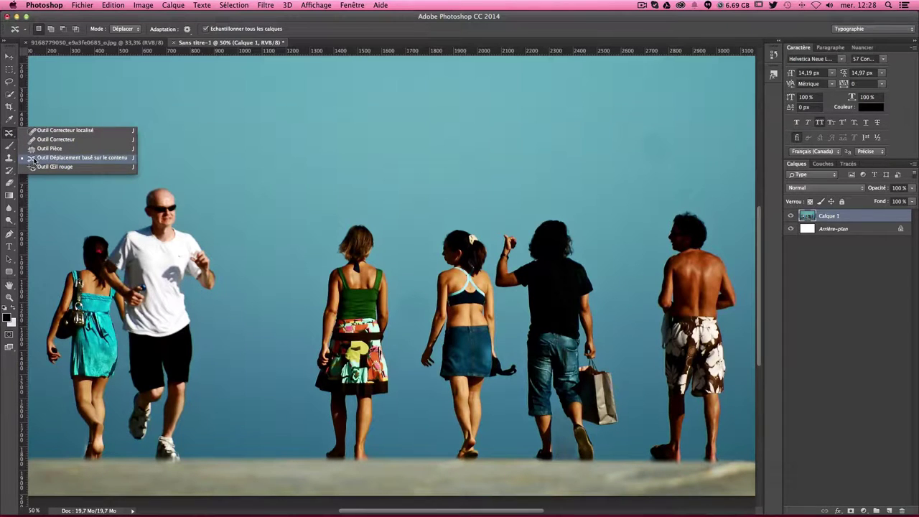
{"action": "left_click", "coordinate": [8, 135]}
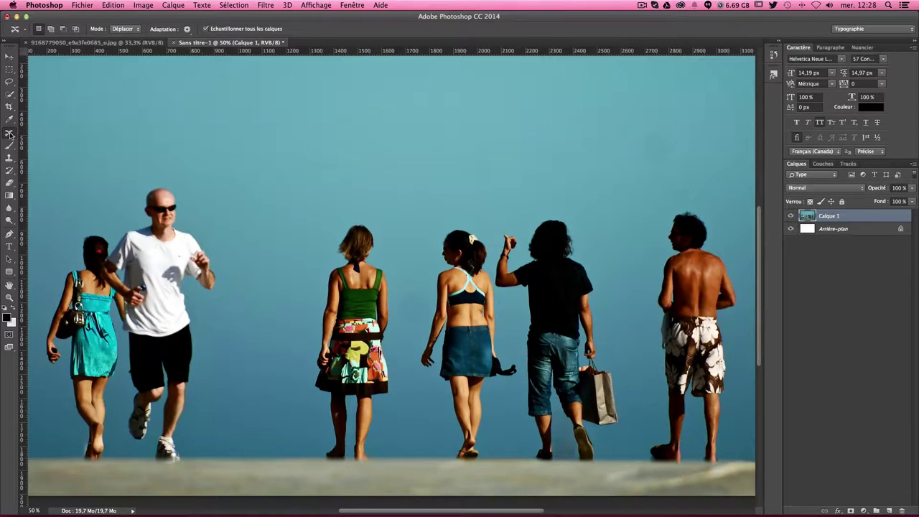
{"action": "left_click_drag", "start_coordinate": [8, 135], "coordinate": [29, 134]}
{"action": "left_click", "coordinate": [10, 135]}
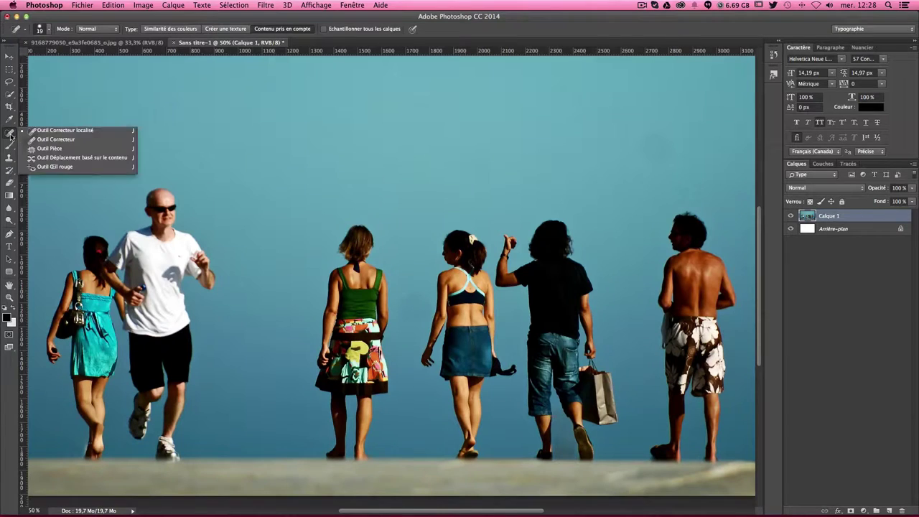
{"action": "left_click", "coordinate": [43, 139]}
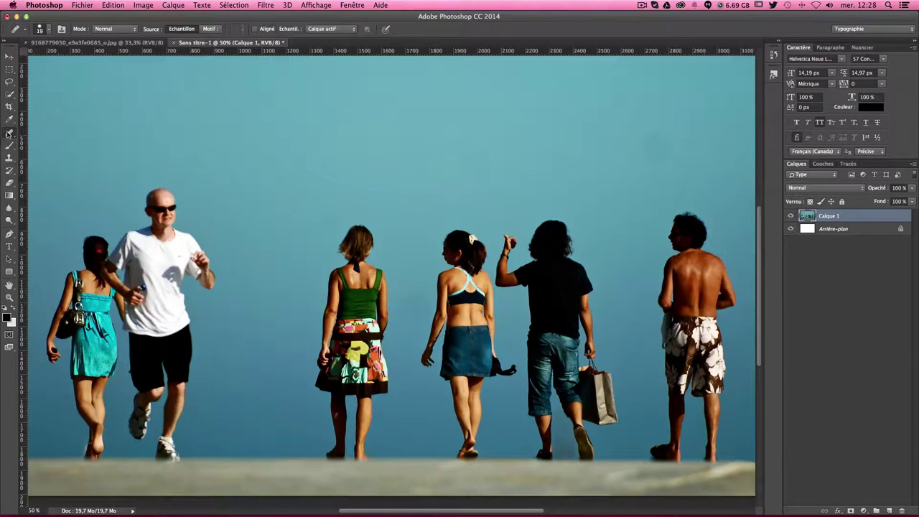
{"action": "left_click", "coordinate": [10, 134]}
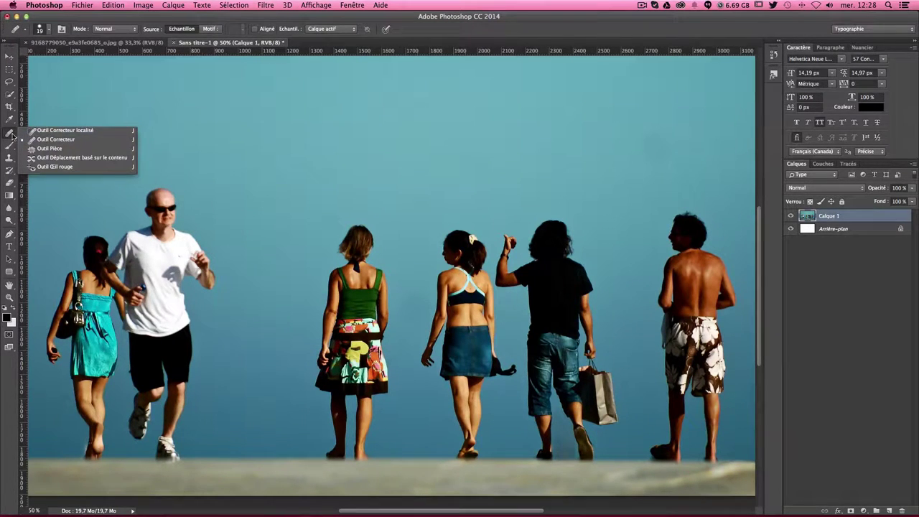
{"action": "left_click", "coordinate": [114, 159]}
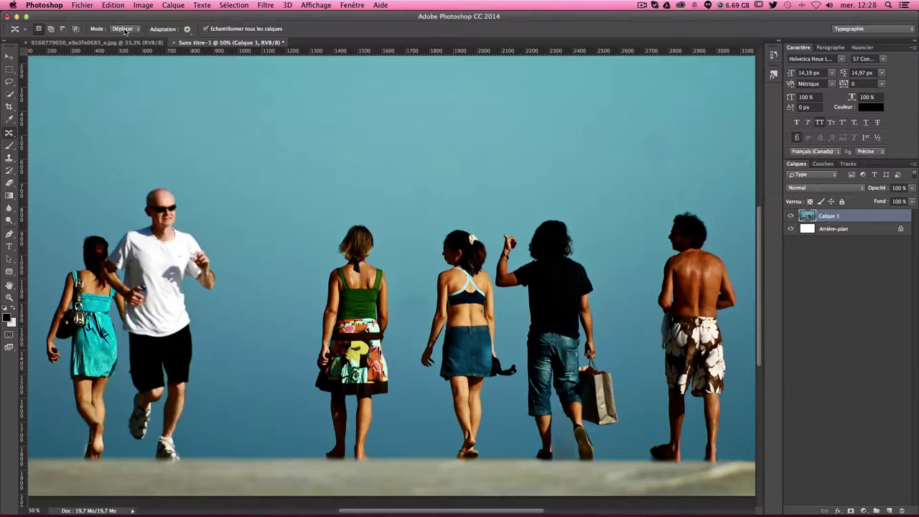
{"action": "left_click", "coordinate": [129, 30]}
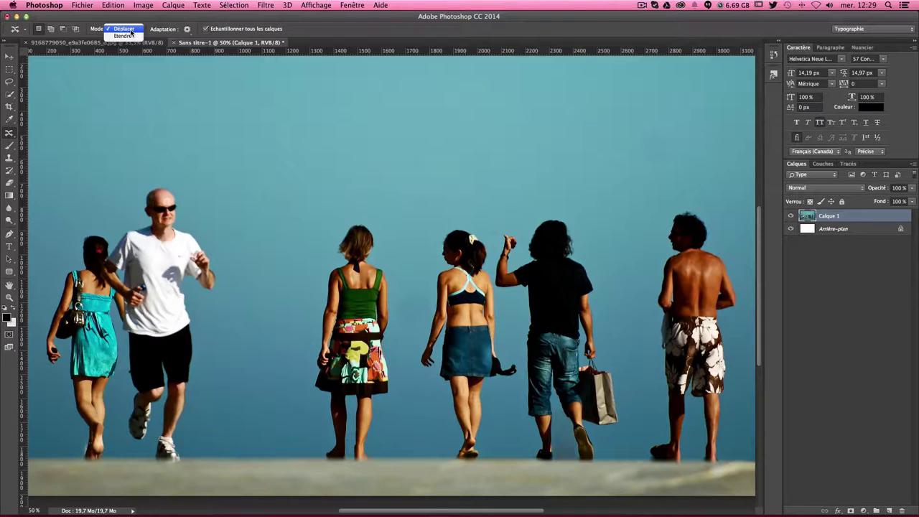
{"action": "left_click", "coordinate": [130, 32]}
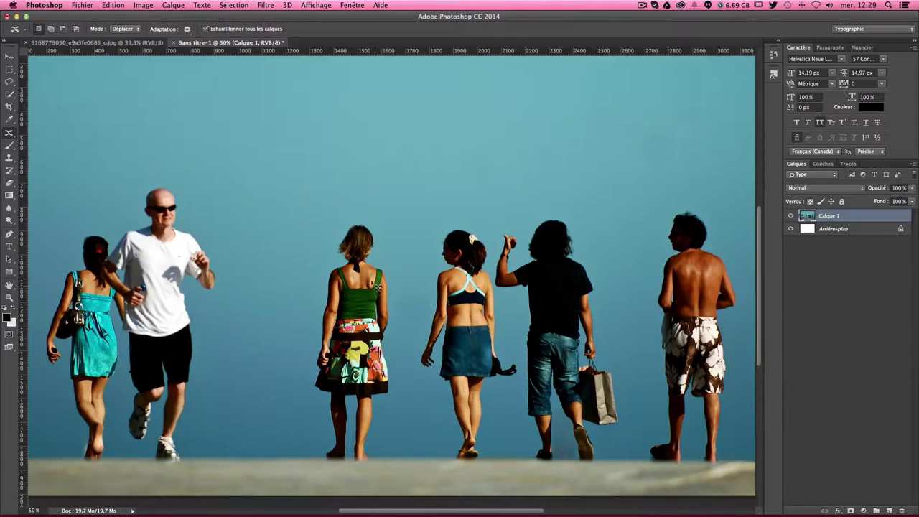
{"action": "scroll", "coordinate": [320, 401], "scroll_direction": "up", "scroll_amount": 1}
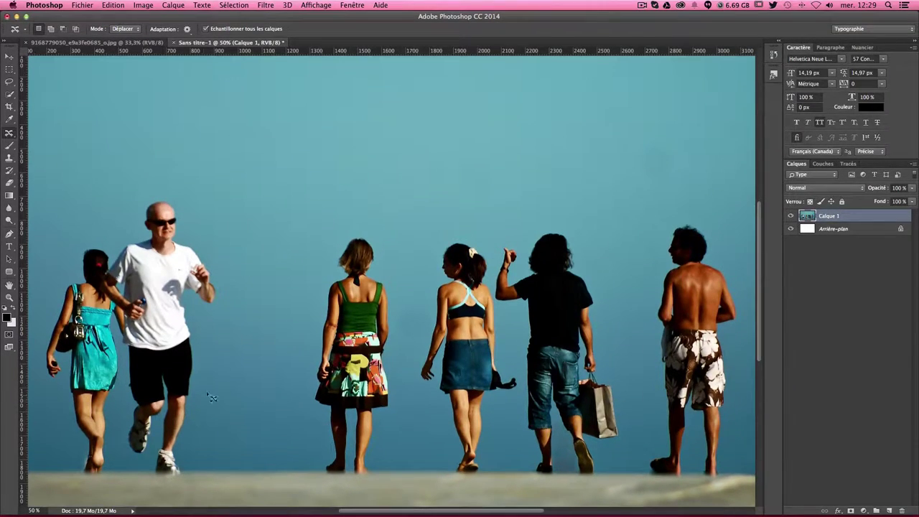
{"action": "left_click", "coordinate": [127, 31]}
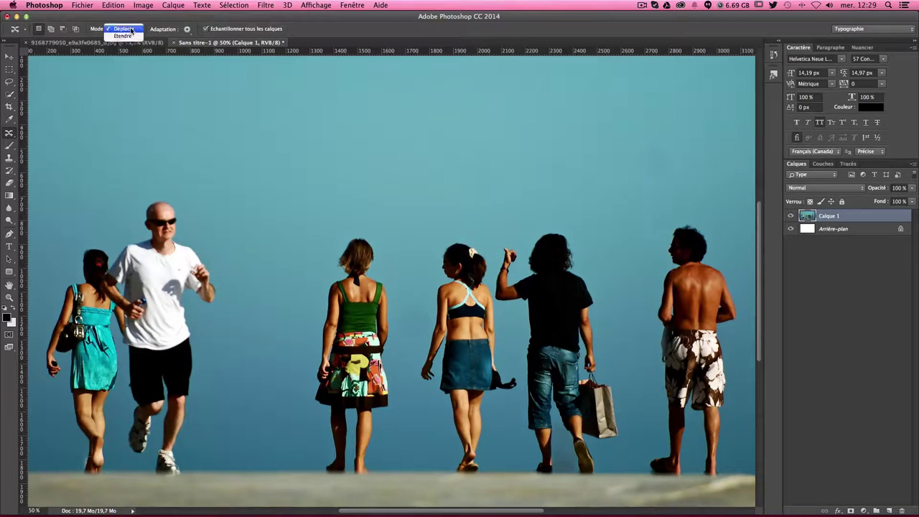
{"action": "left_click", "coordinate": [124, 29]}
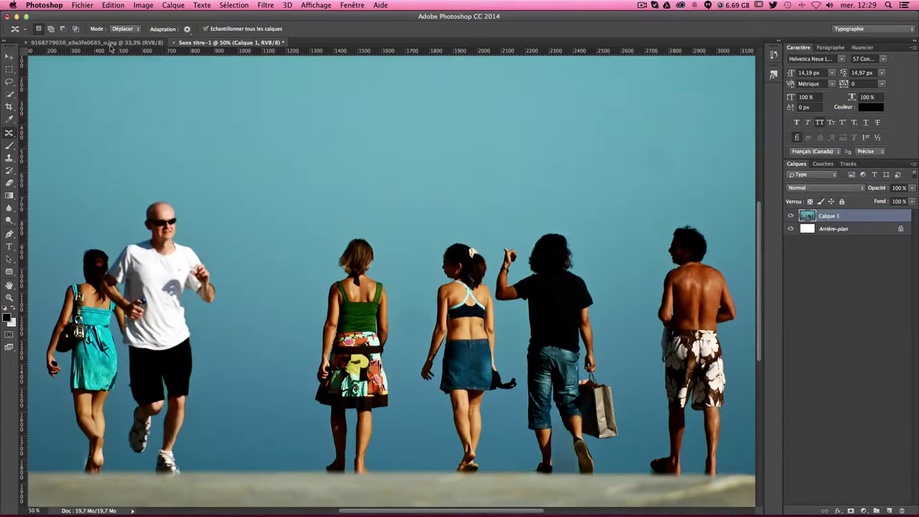
- Switch to the lakeside landscape photo and scroll along its wooden wire fence
{"action": "left_click", "coordinate": [82, 45]}
{"action": "scroll", "coordinate": [306, 225], "scroll_direction": "down", "scroll_amount": 3}
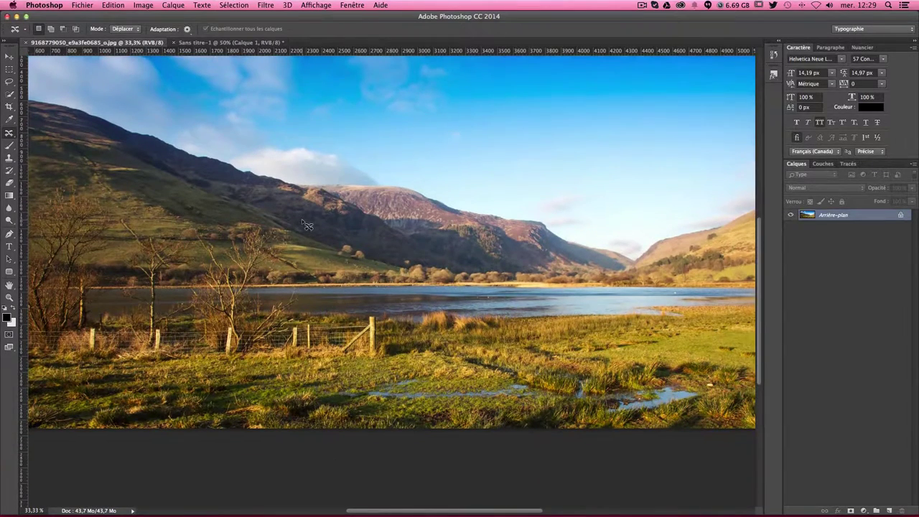
{"action": "scroll", "coordinate": [307, 225], "scroll_direction": "up", "scroll_amount": 1}
{"action": "scroll", "coordinate": [301, 228], "scroll_direction": "up", "scroll_amount": 1}
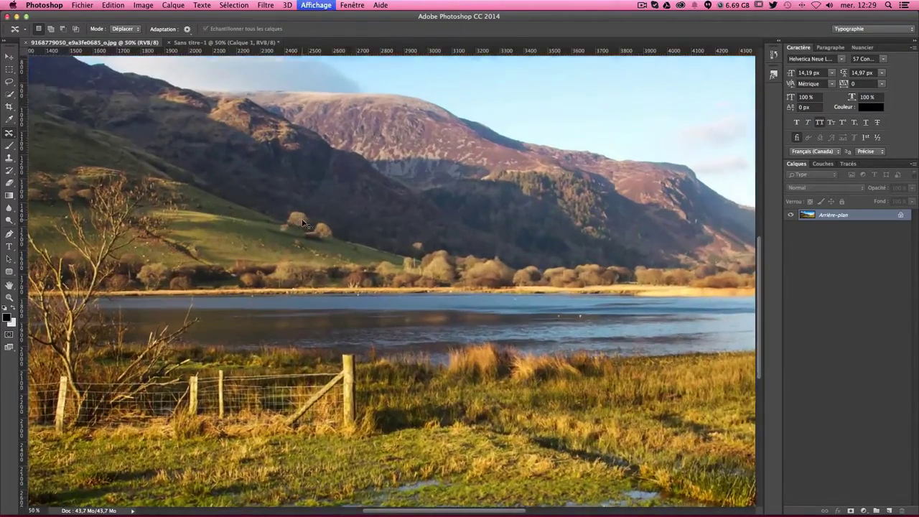
{"action": "scroll", "coordinate": [296, 232], "scroll_direction": "up", "scroll_amount": 1}
{"action": "scroll", "coordinate": [292, 233], "scroll_direction": "up", "scroll_amount": 1}
{"action": "scroll", "coordinate": [292, 233], "scroll_direction": "down", "scroll_amount": 5}
{"action": "scroll", "coordinate": [315, 231], "scroll_direction": "up", "scroll_amount": 1}
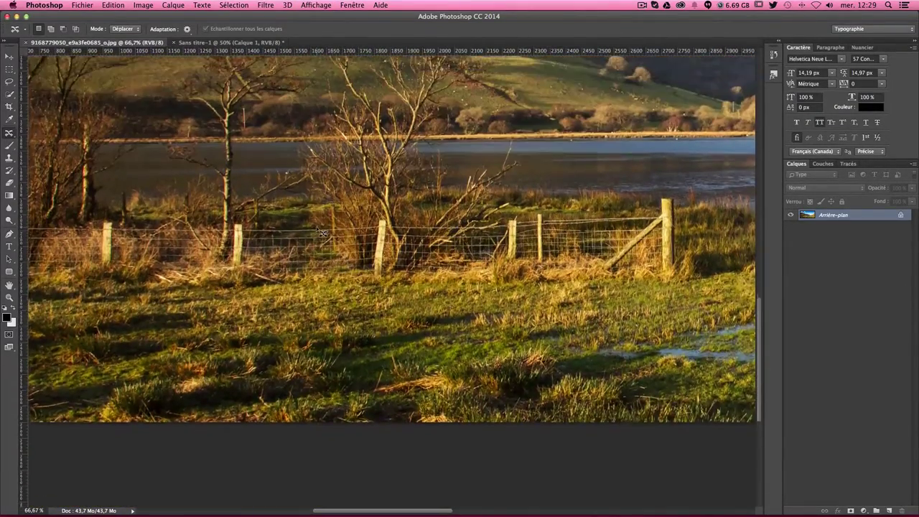
{"action": "scroll", "coordinate": [575, 258], "scroll_direction": "right", "scroll_amount": 5}
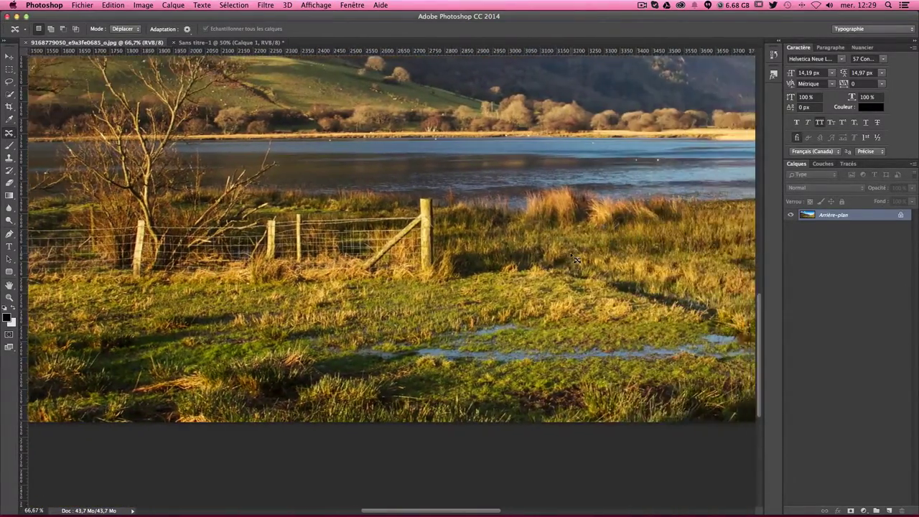
{"action": "scroll", "coordinate": [575, 258], "scroll_direction": "right", "scroll_amount": 4}
{"action": "scroll", "coordinate": [698, 260], "scroll_direction": "right", "scroll_amount": 4}
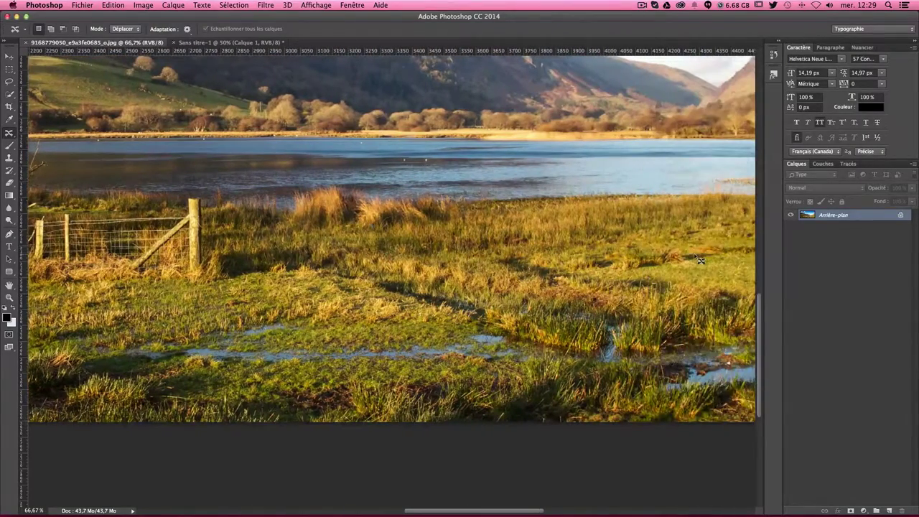
- Return to the Sans titre-1 beach photo, keep Move mode, and open the Adaptation settings
{"action": "left_click", "coordinate": [195, 43]}
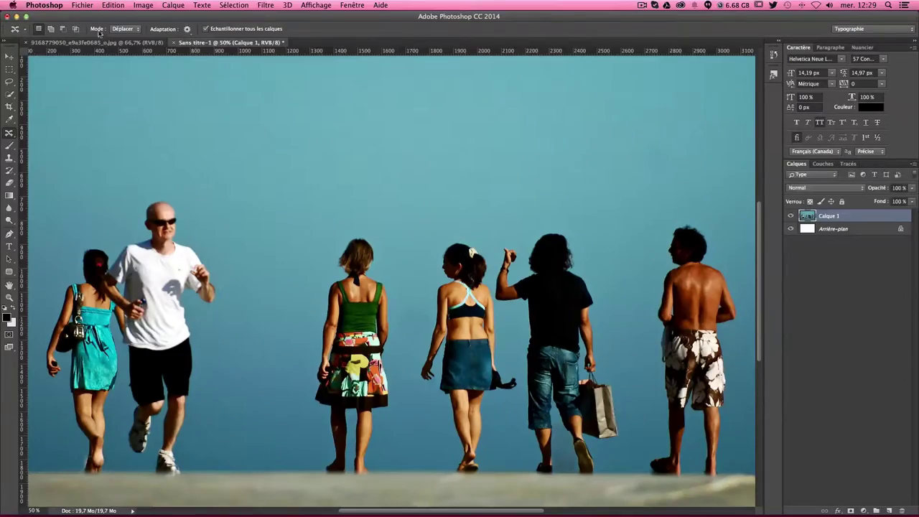
{"action": "left_click", "coordinate": [123, 28]}
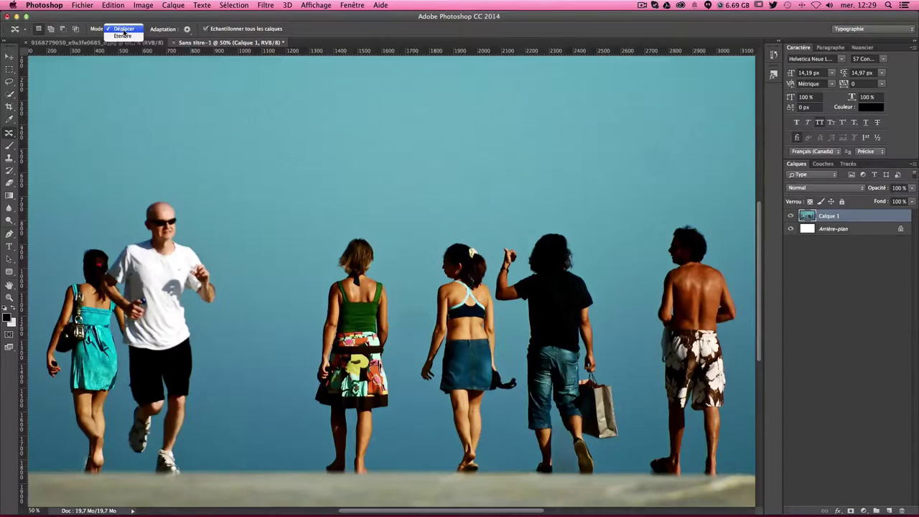
{"action": "left_click", "coordinate": [124, 29]}
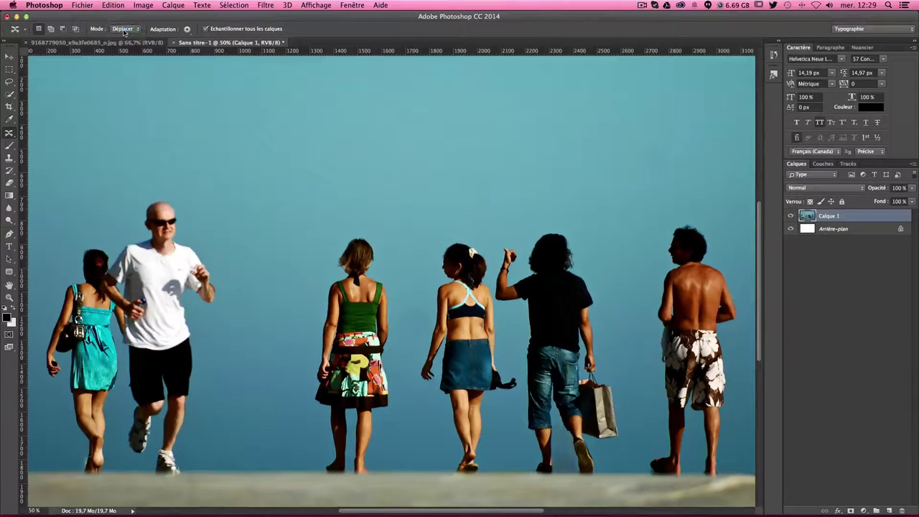
{"action": "left_click", "coordinate": [187, 30]}
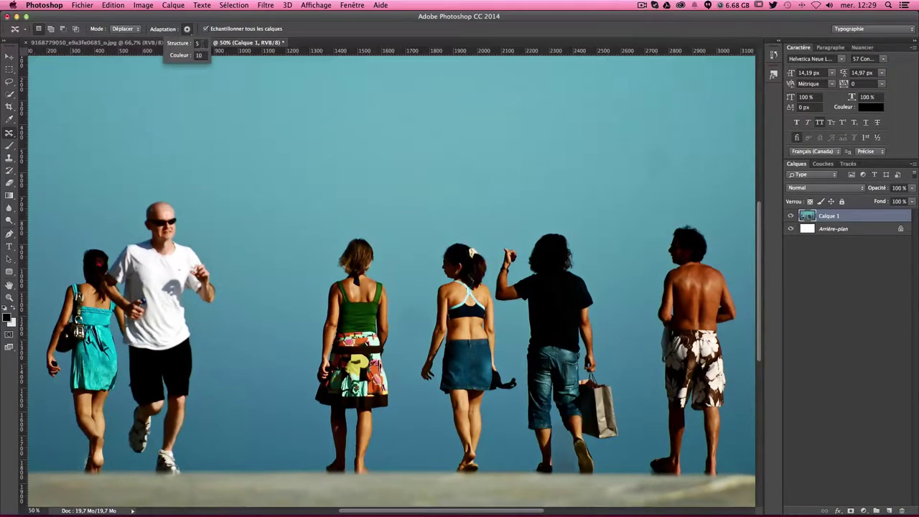
{"action": "left_click", "coordinate": [202, 43]}
- Set Couleur adaptation to 10, leave Structure at 5, and close the Adaptation popup
{"action": "left_click", "coordinate": [203, 55]}
{"action": "type", "text": "1"}
{"action": "key", "text": "Return"}
{"action": "key", "text": "shift+Tab"}
{"action": "left_click", "coordinate": [201, 44]}
{"action": "left_click", "coordinate": [421, 30]}
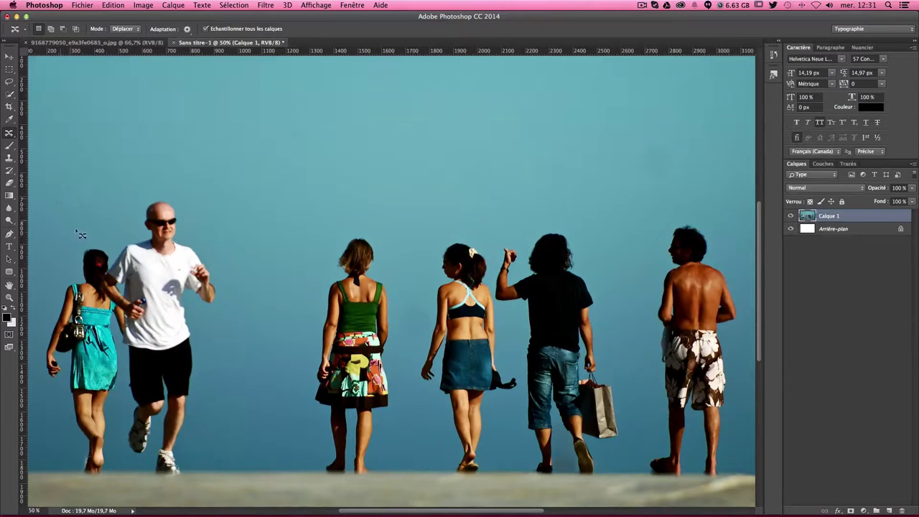
- Add new layer Calque 2, Shift-select Arrière-plan, and zoom in on the woman in green
{"action": "left_click", "coordinate": [889, 511]}
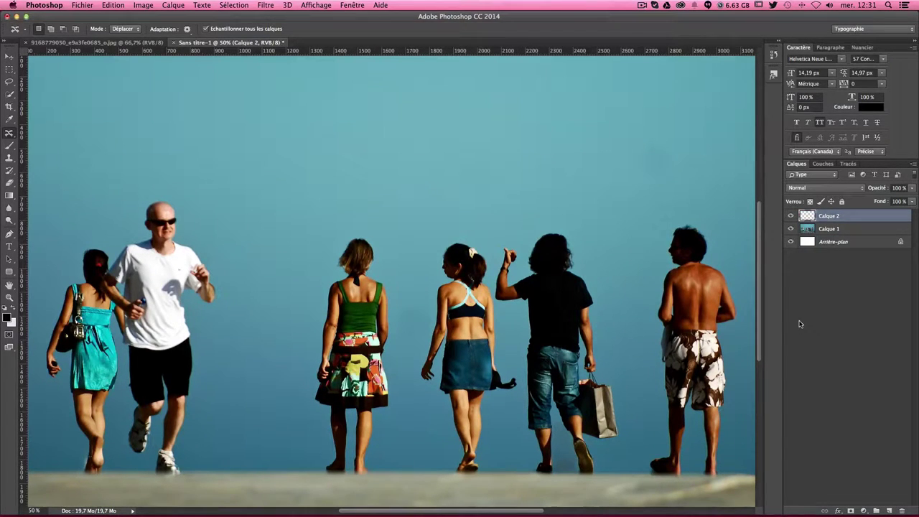
{"action": "left_click", "coordinate": [381, 430], "text": "ctrl+shift"}
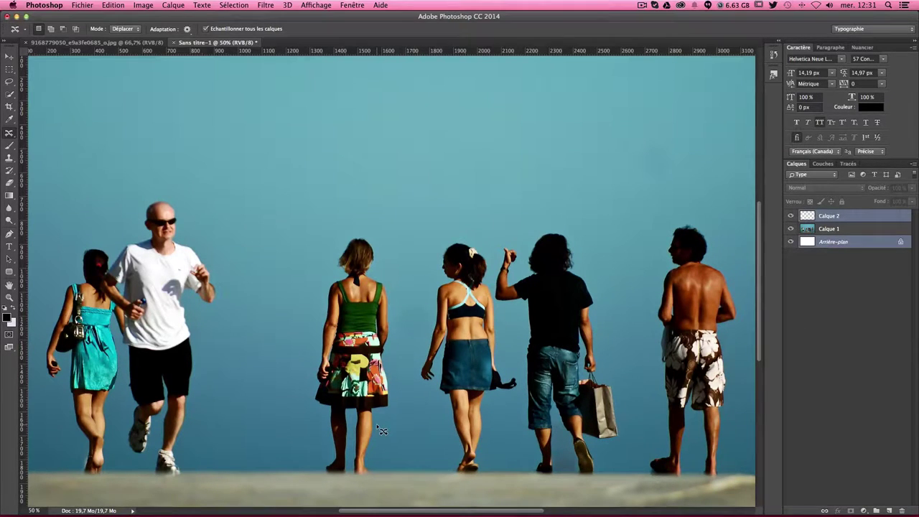
{"action": "scroll", "coordinate": [364, 313], "scroll_direction": "up", "scroll_amount": 2}
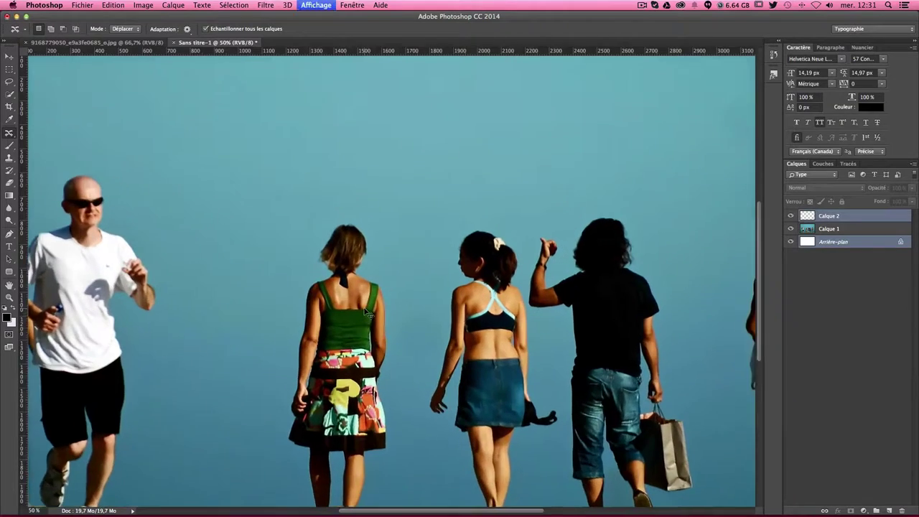
{"action": "scroll", "coordinate": [365, 314], "scroll_direction": "up", "scroll_amount": 1}
{"action": "scroll", "coordinate": [366, 314], "scroll_direction": "up", "scroll_amount": 1}
{"action": "scroll", "coordinate": [369, 314], "scroll_direction": "up", "scroll_amount": 1}
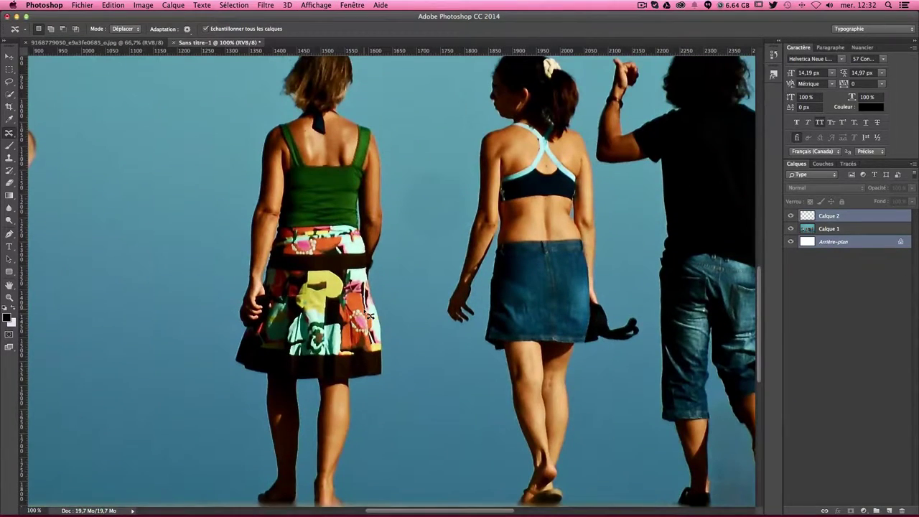
{"action": "scroll", "coordinate": [369, 316], "scroll_direction": "down", "scroll_amount": 1}
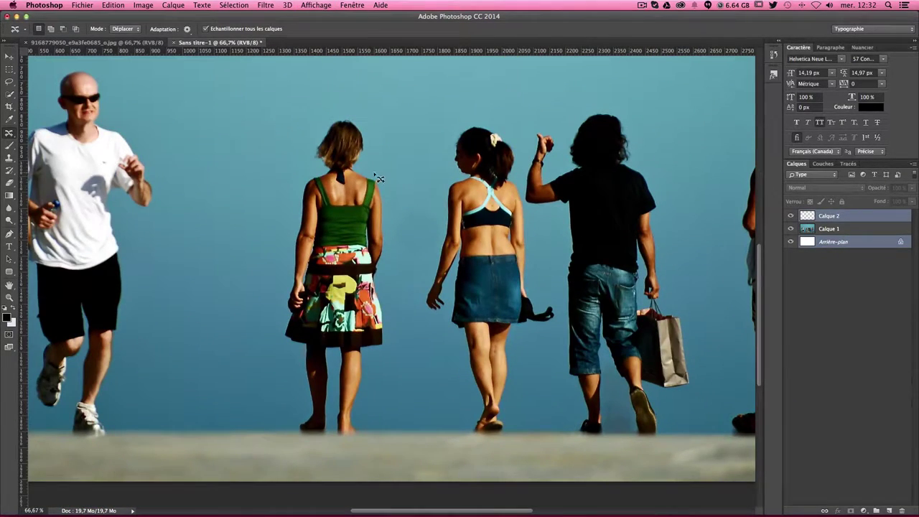
- Loosely lasso the woman in the green top and make Calque 2 the target layer
{"action": "mouse_move", "coordinate": [373, 167]}
{"action": "left_mouse_down"}
{"action": "mouse_move", "coordinate": [314, 133]}
{"action": "mouse_move", "coordinate": [277, 319]}
{"action": "mouse_move", "coordinate": [298, 381]}
{"action": "mouse_move", "coordinate": [288, 429]}
{"action": "mouse_move", "coordinate": [295, 447]}
{"action": "mouse_move", "coordinate": [366, 454]}
{"action": "mouse_move", "coordinate": [377, 446]}
{"action": "mouse_move", "coordinate": [379, 367]}
{"action": "mouse_move", "coordinate": [400, 350]}
{"action": "mouse_move", "coordinate": [403, 326]}
{"action": "mouse_move", "coordinate": [393, 268]}
{"action": "mouse_move", "coordinate": [402, 222]}
{"action": "mouse_move", "coordinate": [398, 194]}
{"action": "mouse_move", "coordinate": [370, 170]}
{"action": "left_mouse_up"}
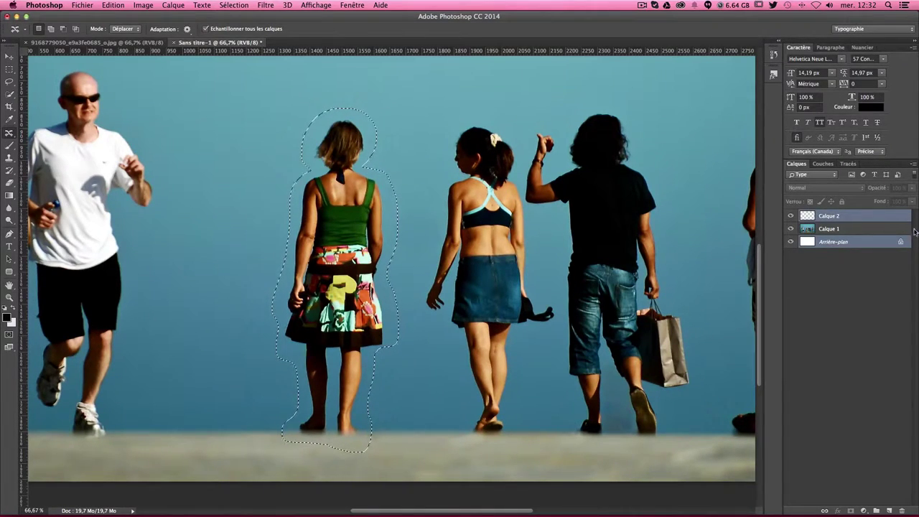
{"action": "left_click", "coordinate": [830, 215]}
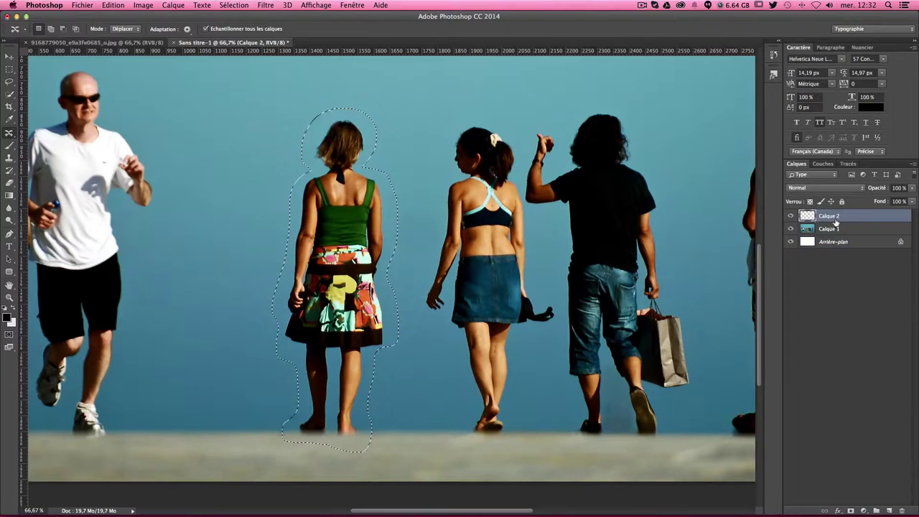
- Drag the selected woman in green left on Calque 2, fine-tune her position, and drop her
{"action": "left_click_drag", "start_coordinate": [372, 217], "coordinate": [234, 213]}
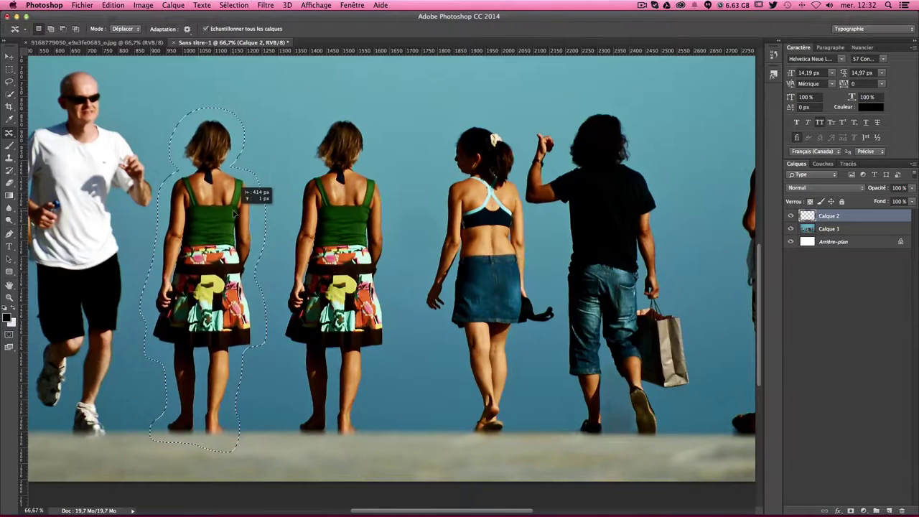
{"action": "left_click_drag", "start_coordinate": [233, 211], "coordinate": [234, 212]}
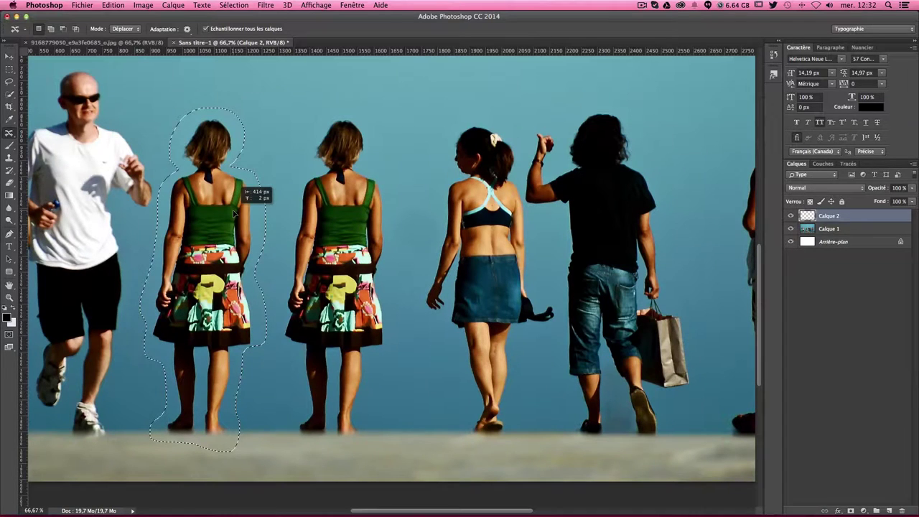
{"action": "left_click_drag", "start_coordinate": [234, 212], "coordinate": [233, 213]}
{"action": "left_click_drag", "start_coordinate": [234, 209], "coordinate": [234, 224]}
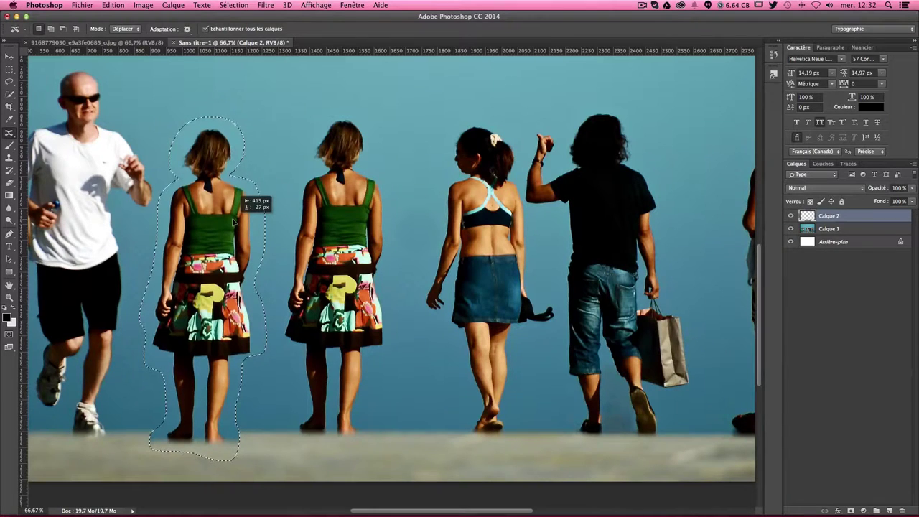
{"action": "left_click_drag", "start_coordinate": [233, 223], "coordinate": [234, 213]}
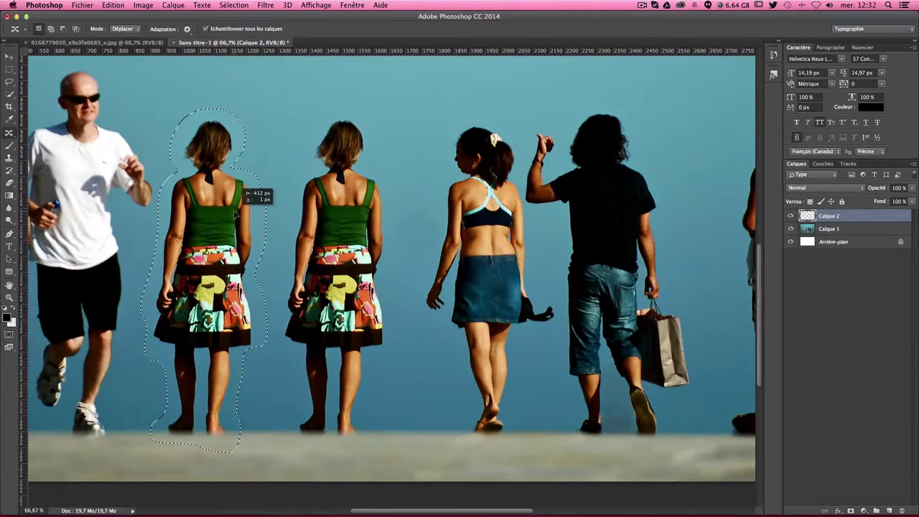
{"action": "left_click_drag", "start_coordinate": [234, 213], "coordinate": [232, 213]}
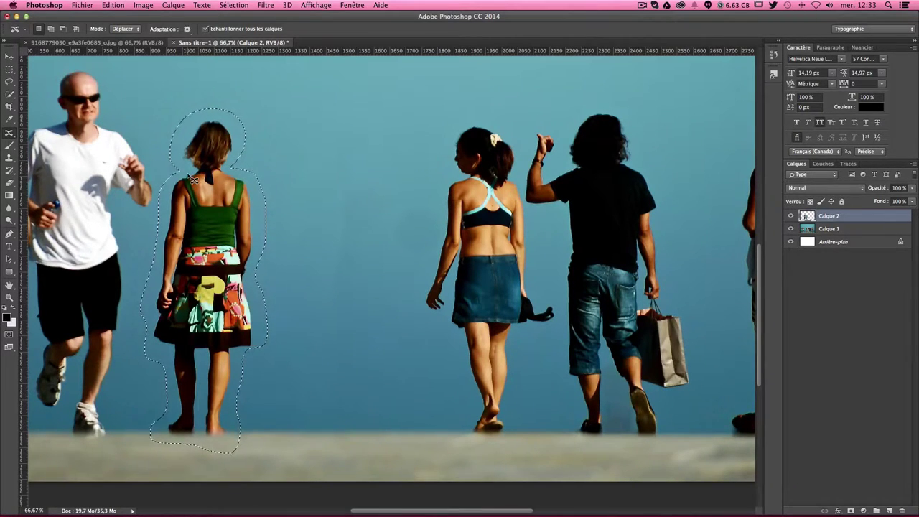
- Deselect, then hide and reshow Calque 1 to inspect the sky patch on Calque 2
{"action": "key", "text": "ctrl+d"}
{"action": "left_click", "coordinate": [803, 229]}
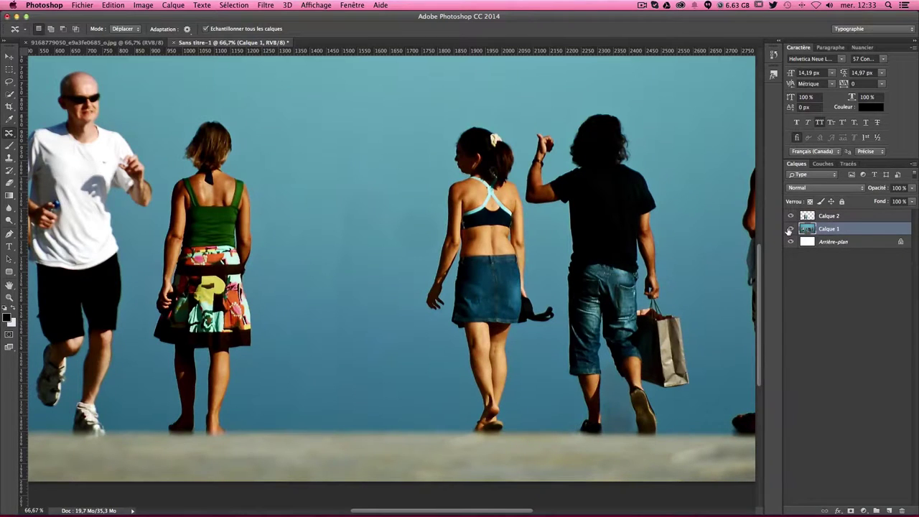
{"action": "left_click", "coordinate": [790, 228]}
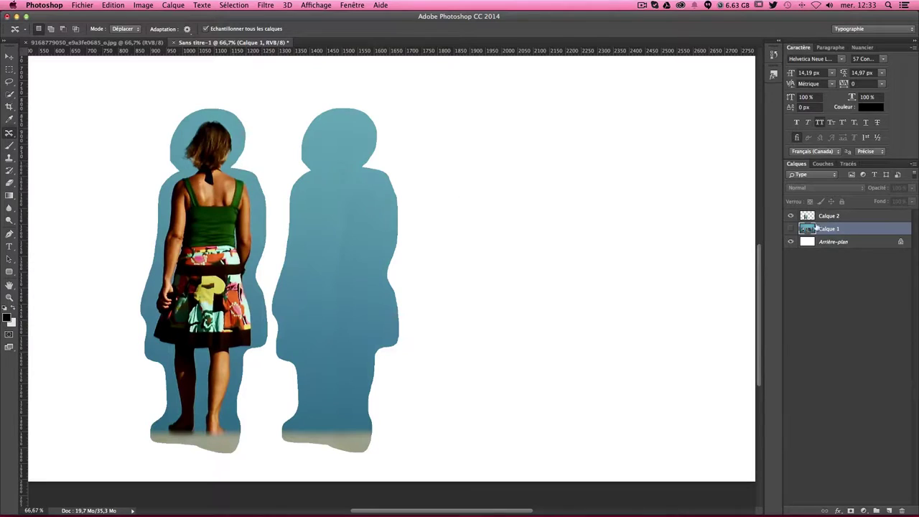
{"action": "left_click", "coordinate": [815, 218]}
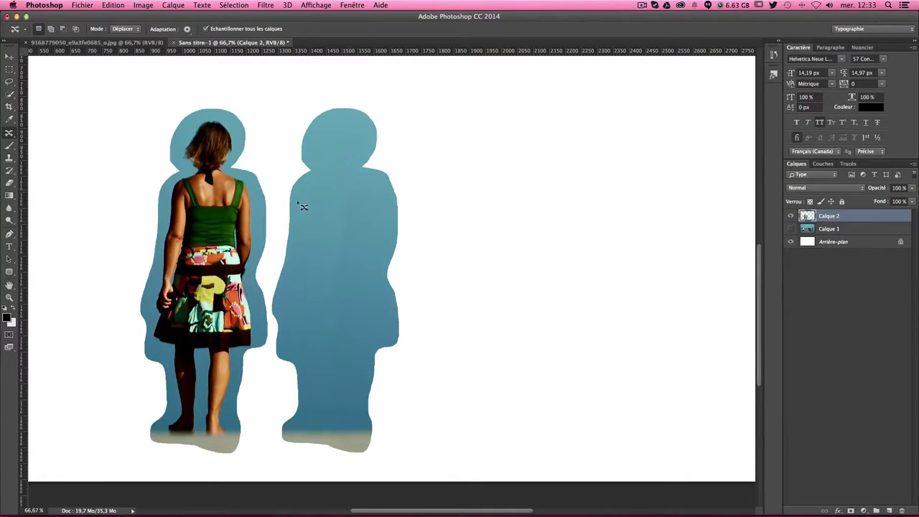
{"action": "left_click", "coordinate": [792, 229]}
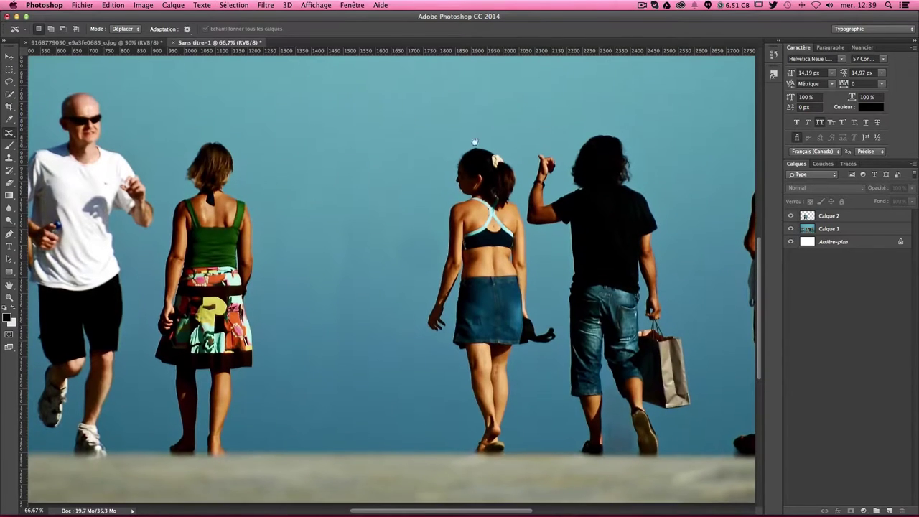
- Switch to the lakeside landscape photo and set Content-Aware Move mode to Étendre
{"action": "left_click", "coordinate": [123, 29]}
{"action": "left_click", "coordinate": [122, 28]}
{"action": "left_click", "coordinate": [43, 44]}
{"action": "scroll", "coordinate": [430, 223], "scroll_direction": "left", "scroll_amount": 5}
{"action": "scroll", "coordinate": [431, 222], "scroll_direction": "down", "scroll_amount": 2}
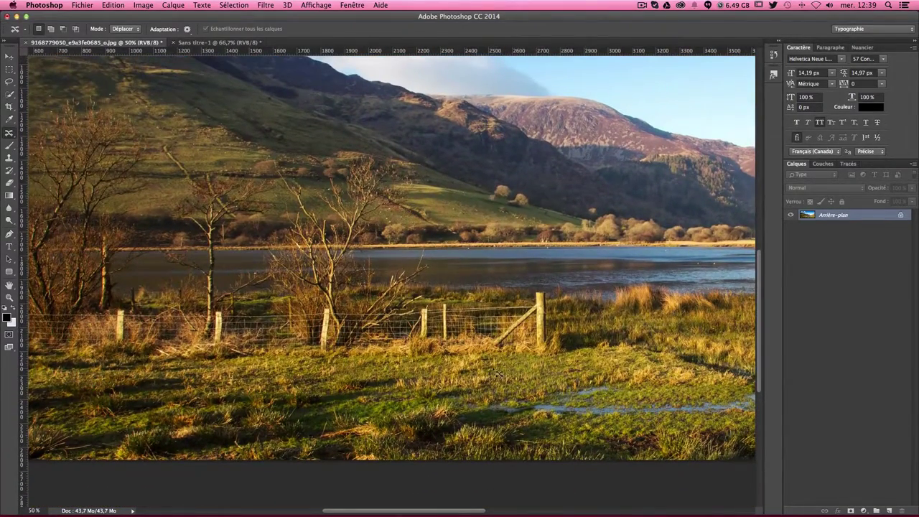
{"action": "left_click", "coordinate": [124, 29]}
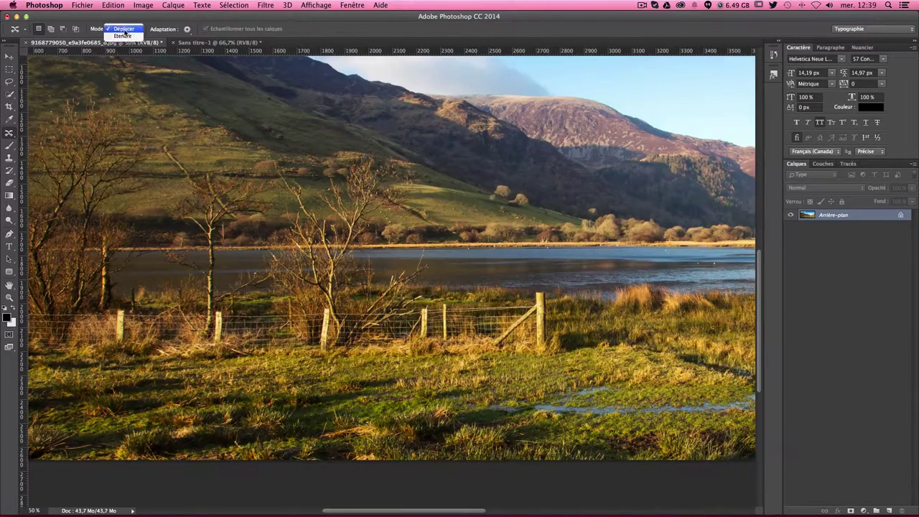
{"action": "left_click", "coordinate": [122, 36]}
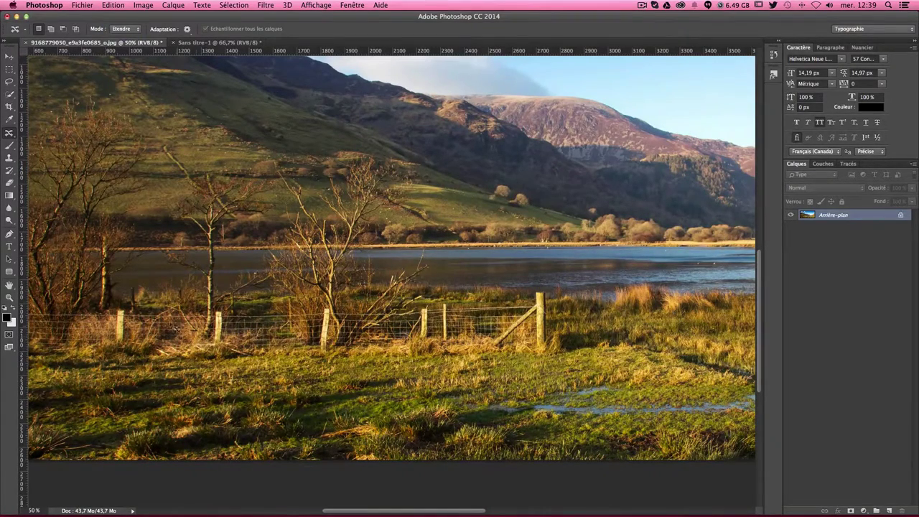
- Confirm adaptation at Structure 5 and Couleur 10, then zoom to the fence's right part
{"action": "left_click", "coordinate": [189, 29]}
{"action": "left_click", "coordinate": [199, 43]}
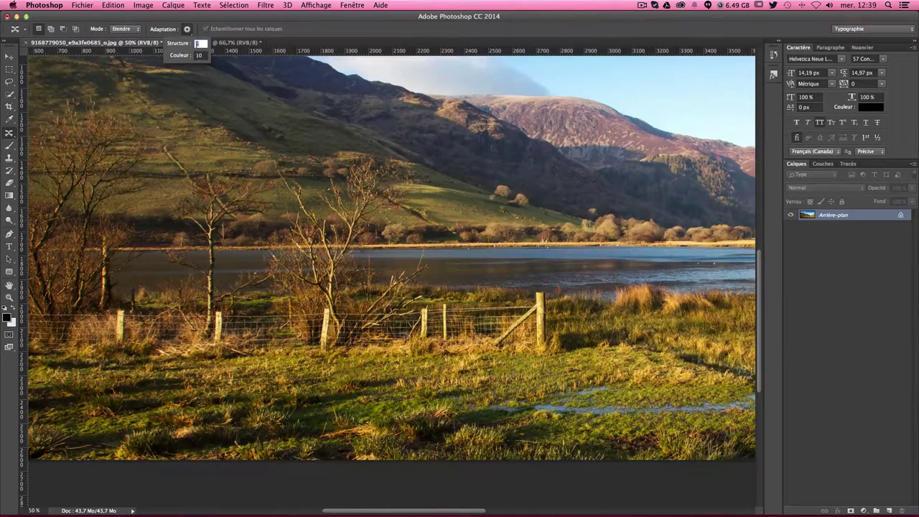
{"action": "left_click", "coordinate": [199, 55]}
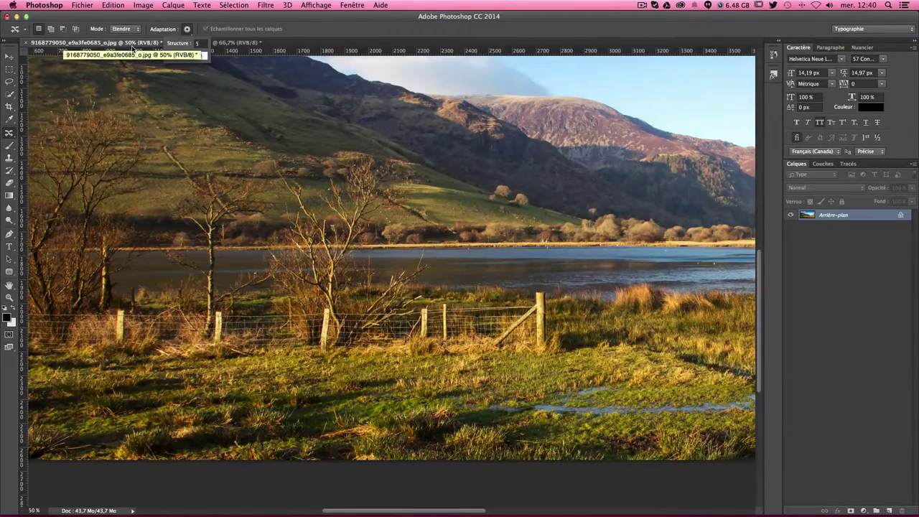
{"action": "left_click", "coordinate": [346, 35]}
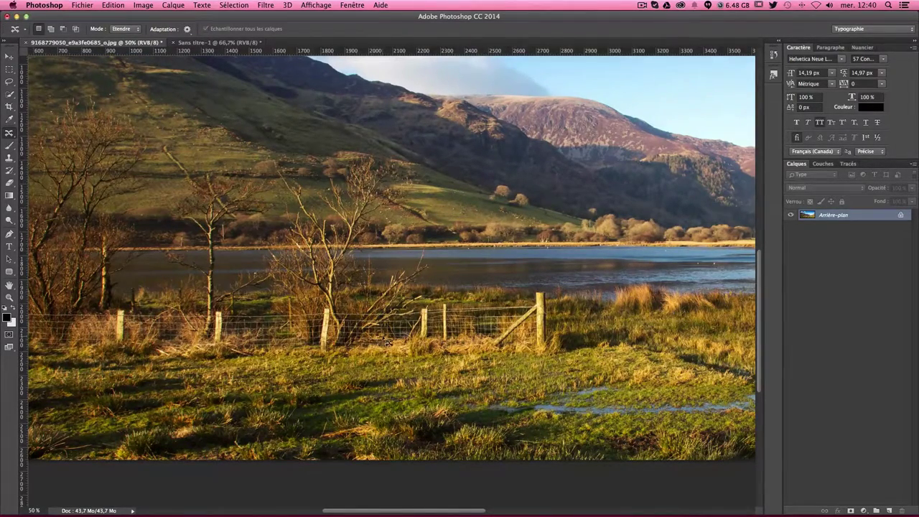
{"action": "left_click", "coordinate": [190, 31]}
{"action": "left_click", "coordinate": [351, 68]}
{"action": "key", "text": "super+plus"}
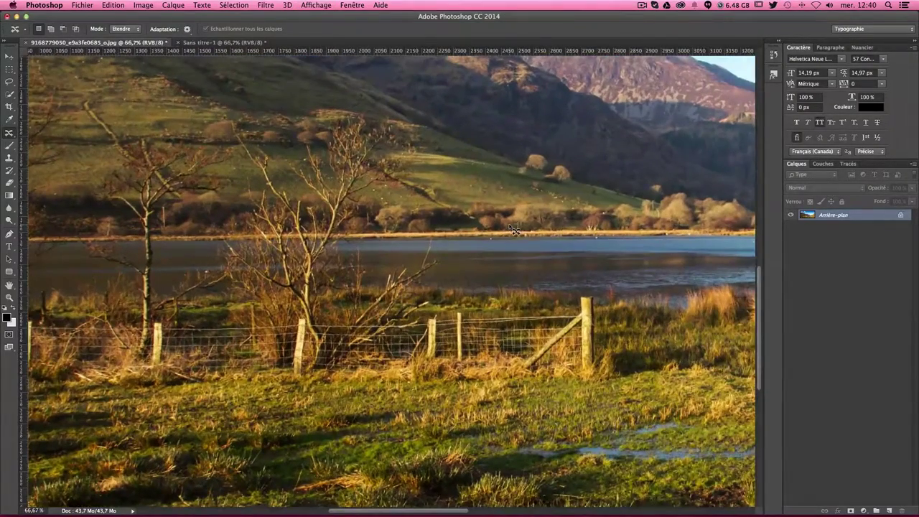
{"action": "mouse_move", "coordinate": [515, 331]}
{"action": "left_mouse_down"}
{"action": "mouse_move", "coordinate": [412, 283]}
{"action": "mouse_move", "coordinate": [348, 300]}
{"action": "left_mouse_up"}
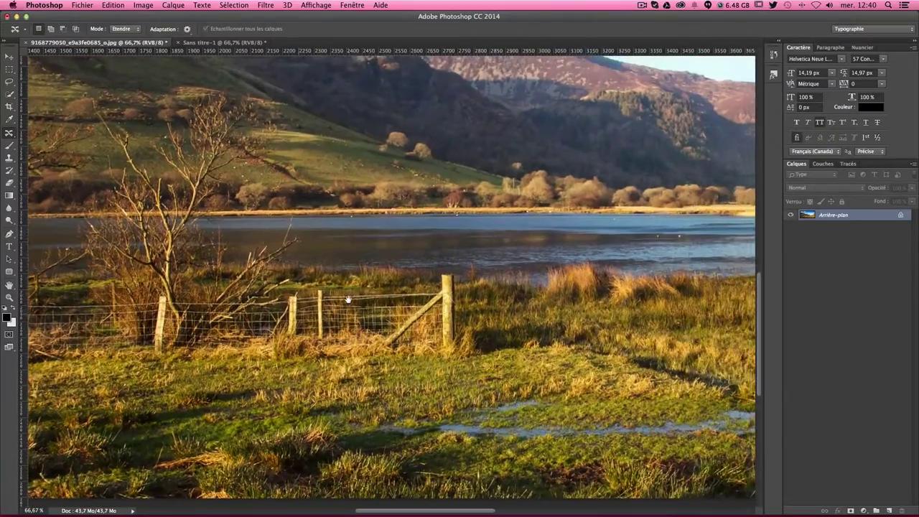
- Add an empty Calque 1 above the landscape background and zoom in on the fence
{"action": "left_click", "coordinate": [888, 511]}
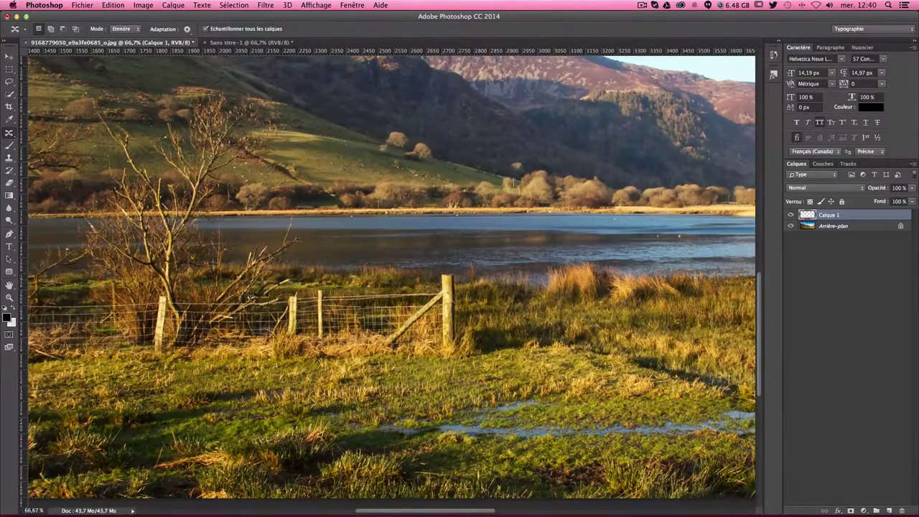
{"action": "scroll", "coordinate": [288, 310], "scroll_direction": "up", "scroll_amount": 3}
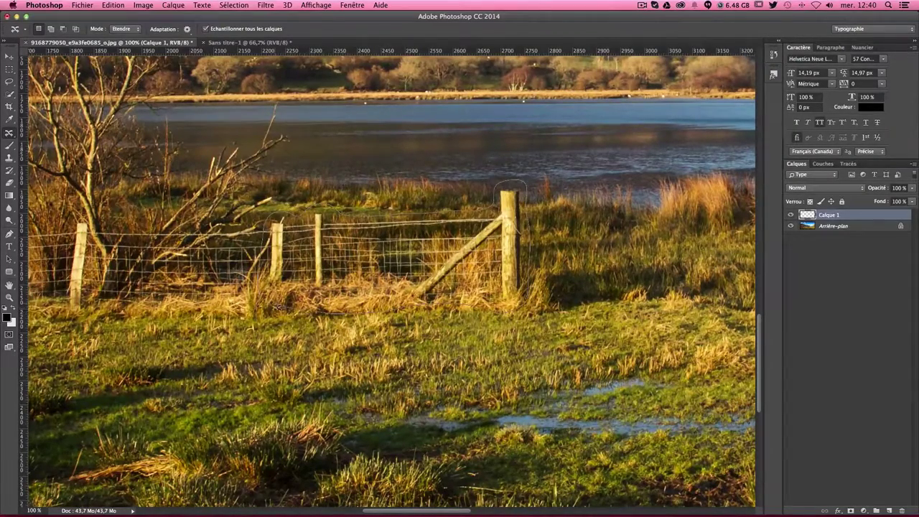
{"action": "left_click_drag", "start_coordinate": [263, 303], "coordinate": [260, 310]}
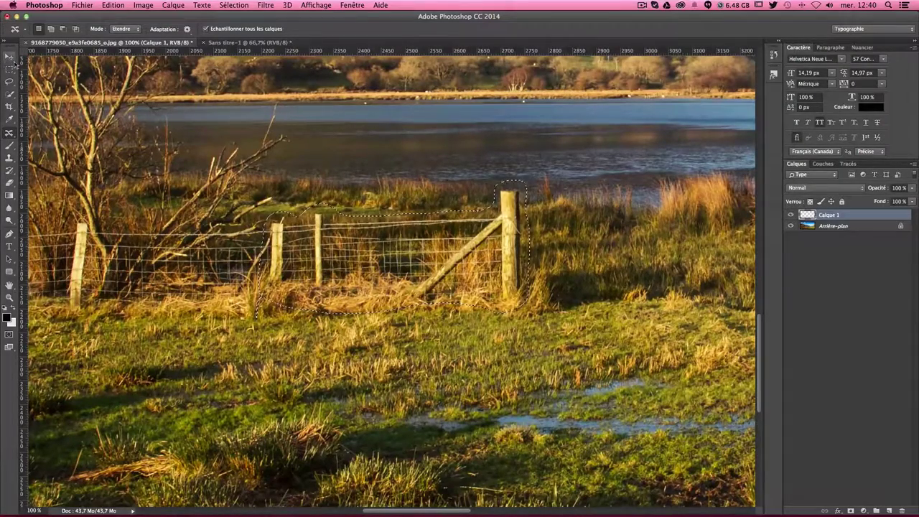
{"action": "scroll", "coordinate": [157, 239], "scroll_direction": "right", "scroll_amount": 5}
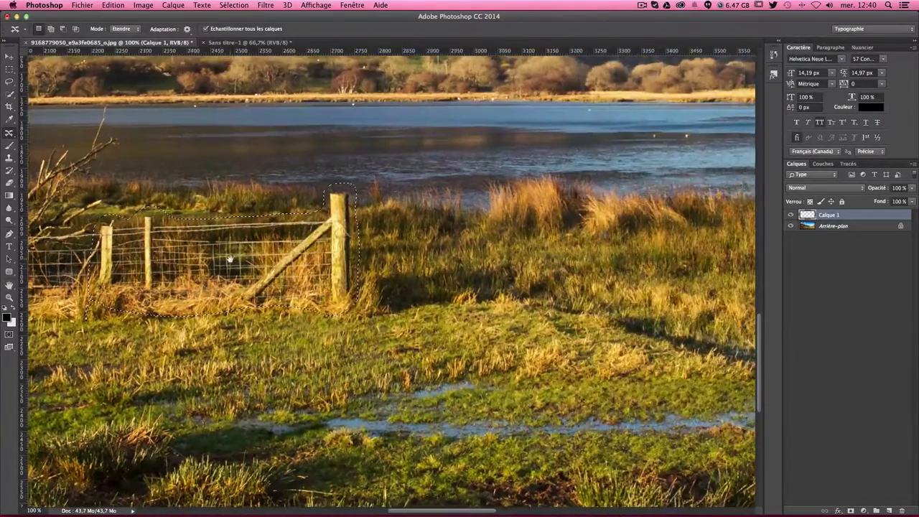
{"action": "left_click_drag", "start_coordinate": [164, 242], "coordinate": [394, 251]}
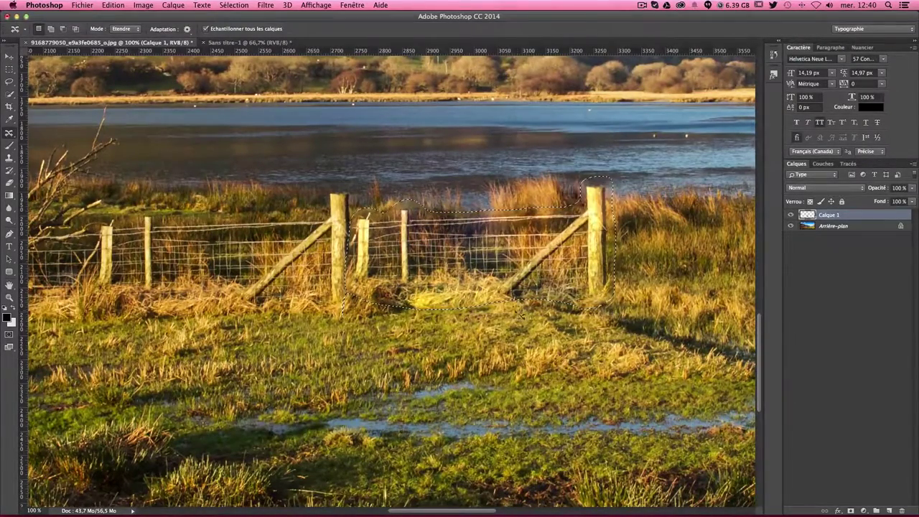
{"action": "key", "text": "ctrl+d"}
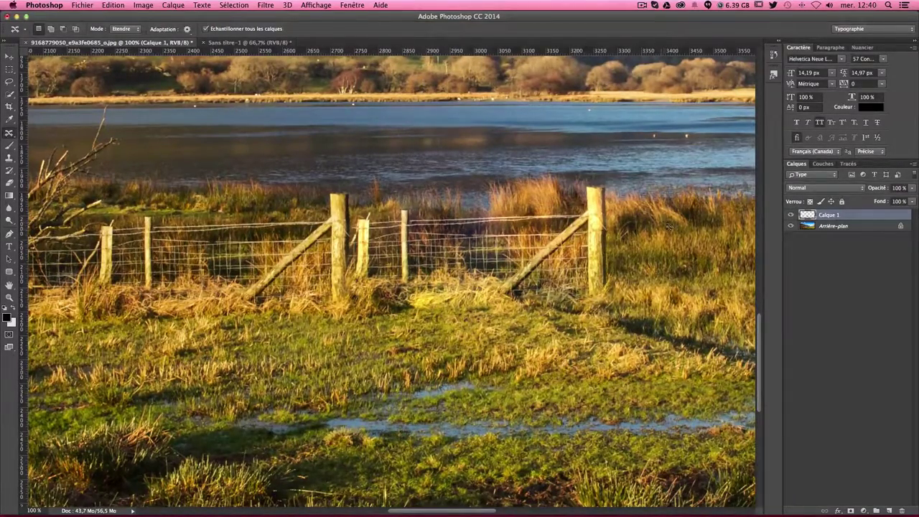
{"action": "scroll", "coordinate": [646, 208], "scroll_direction": "up", "scroll_amount": 2}
{"action": "scroll", "coordinate": [596, 190], "scroll_direction": "left", "scroll_amount": 2}
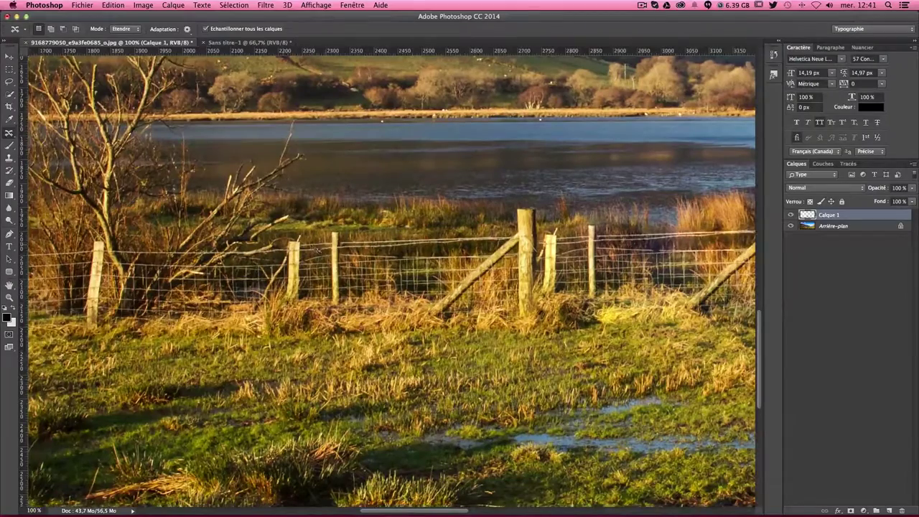
{"action": "left_click_drag", "start_coordinate": [517, 226], "coordinate": [273, 247]}
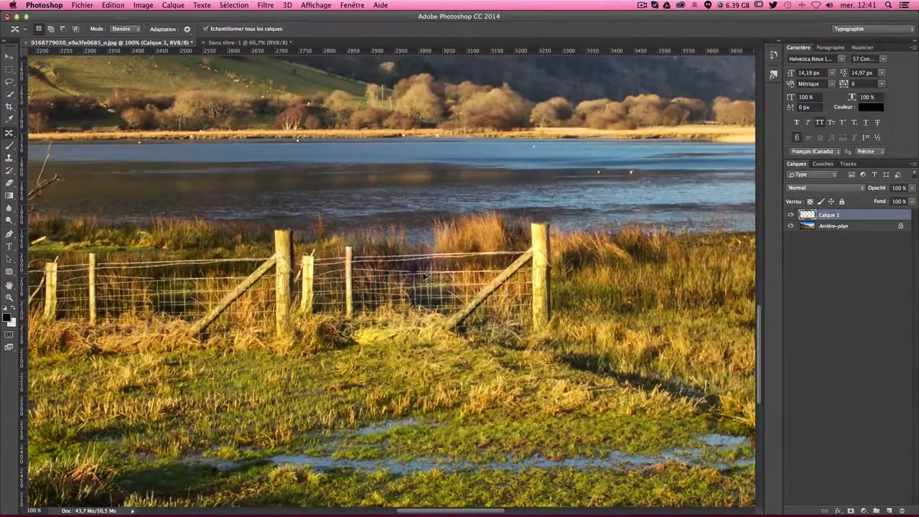
{"action": "key", "text": "ctrl+z"}
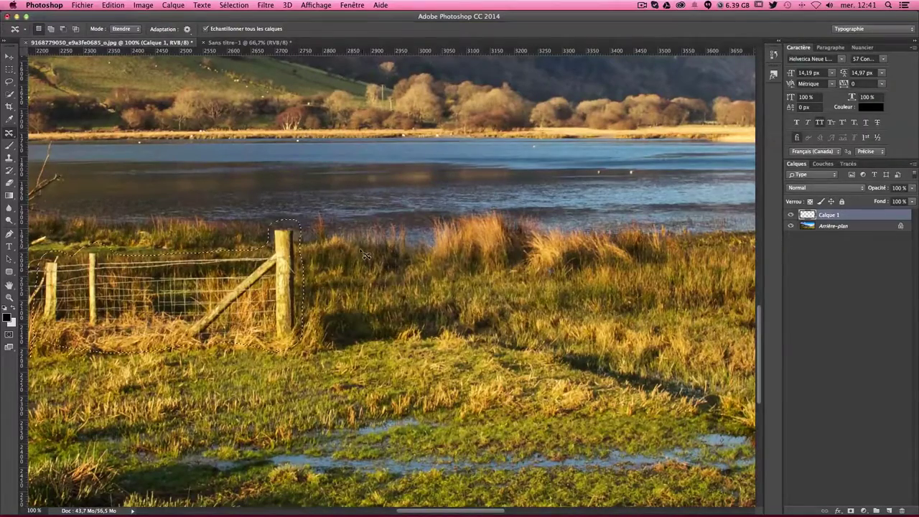
- Lasso the fence post section and drag a Content-Aware copy rightward onto Calque 1, then deselect
{"action": "left_click", "coordinate": [187, 29]}
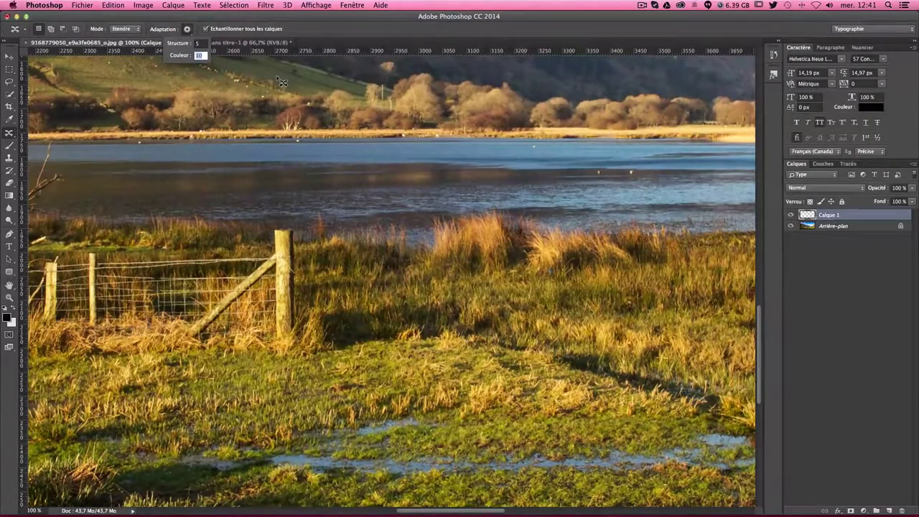
{"action": "key", "text": "Return"}
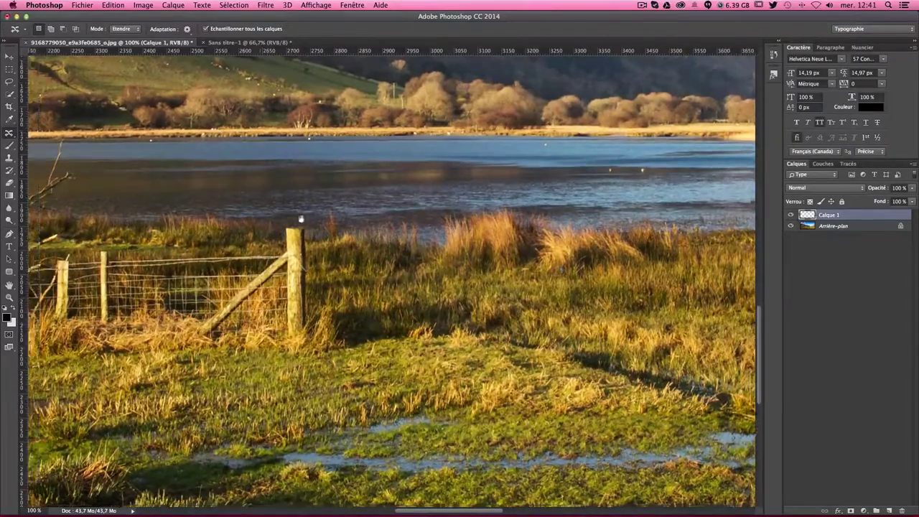
{"action": "left_click_drag", "start_coordinate": [202, 131], "coordinate": [311, 109]}
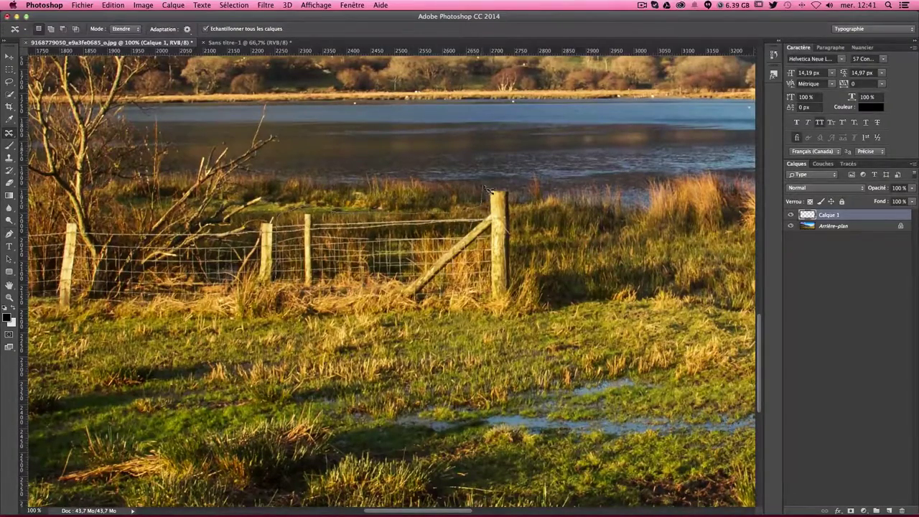
{"action": "mouse_move", "coordinate": [485, 210]}
{"action": "left_mouse_down"}
{"action": "mouse_move", "coordinate": [525, 231]}
{"action": "mouse_move", "coordinate": [444, 314]}
{"action": "left_mouse_up"}
{"action": "mouse_move", "coordinate": [362, 318]}
{"action": "left_mouse_down"}
{"action": "mouse_move", "coordinate": [321, 318]}
{"action": "mouse_move", "coordinate": [279, 294]}
{"action": "mouse_move", "coordinate": [507, 231]}
{"action": "left_mouse_up"}
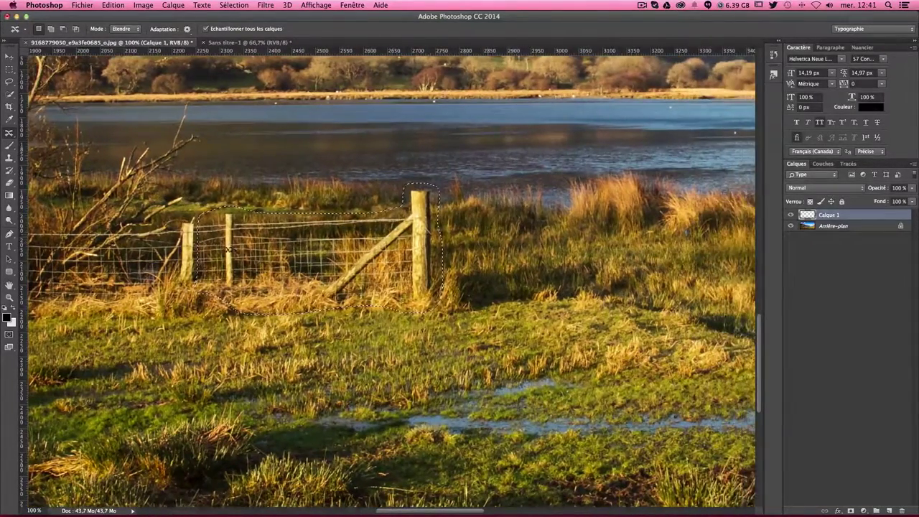
{"action": "mouse_move", "coordinate": [222, 244]}
{"action": "left_mouse_down"}
{"action": "mouse_move", "coordinate": [471, 229]}
{"action": "mouse_move", "coordinate": [446, 239]}
{"action": "left_mouse_up"}
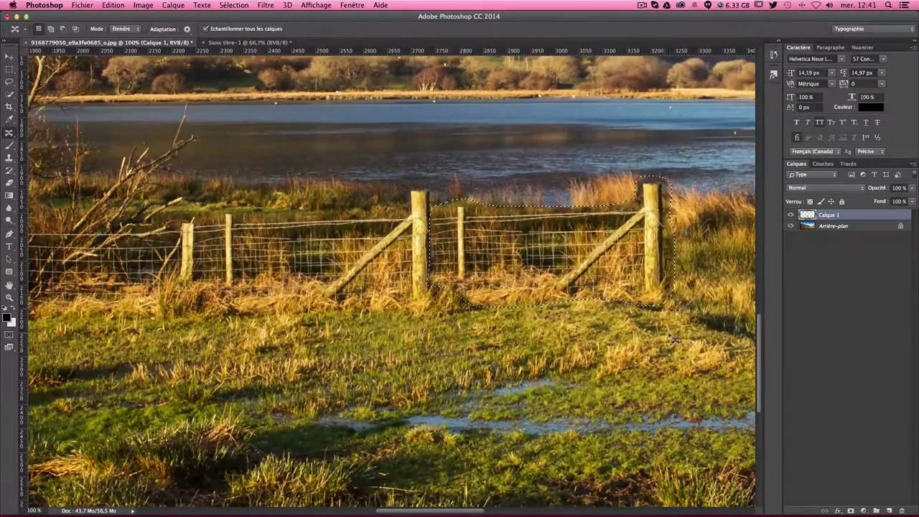
{"action": "key", "text": "ctrl+d"}
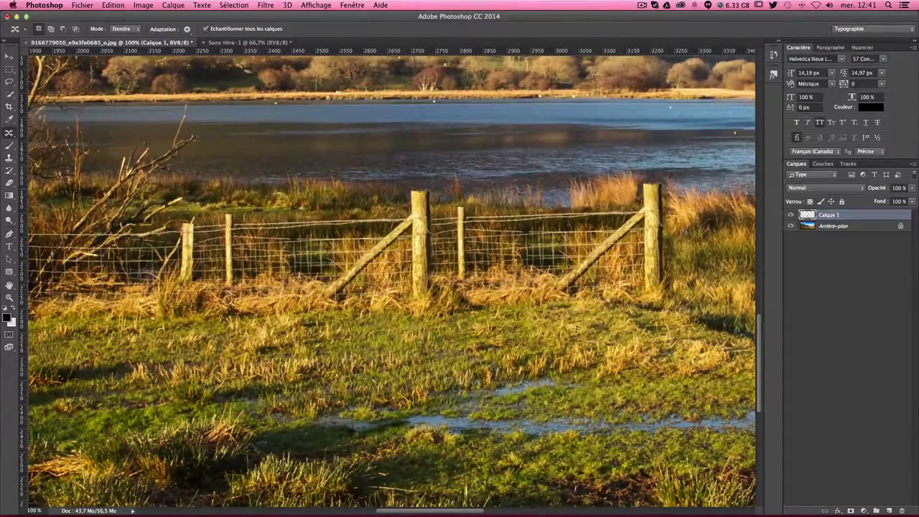
{"action": "scroll", "coordinate": [644, 263], "scroll_direction": "up", "scroll_amount": 1}
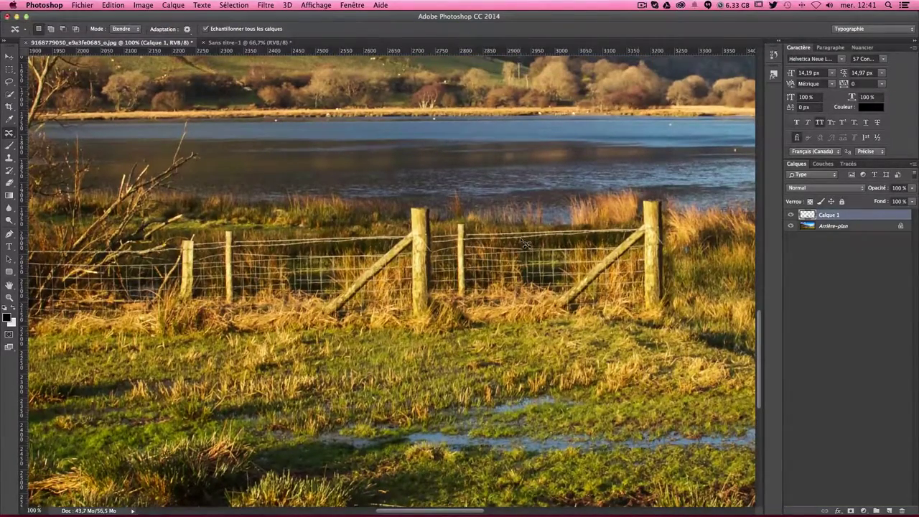
- Delete Calque 1, add a fresh empty layer, and clear the old selection
{"action": "key", "text": "ctrl+shift+d"}
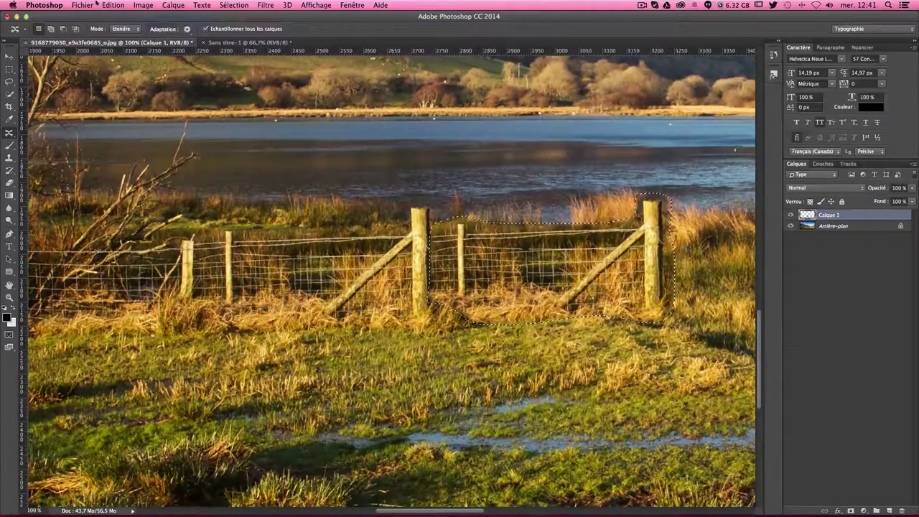
{"action": "left_click", "coordinate": [186, 29]}
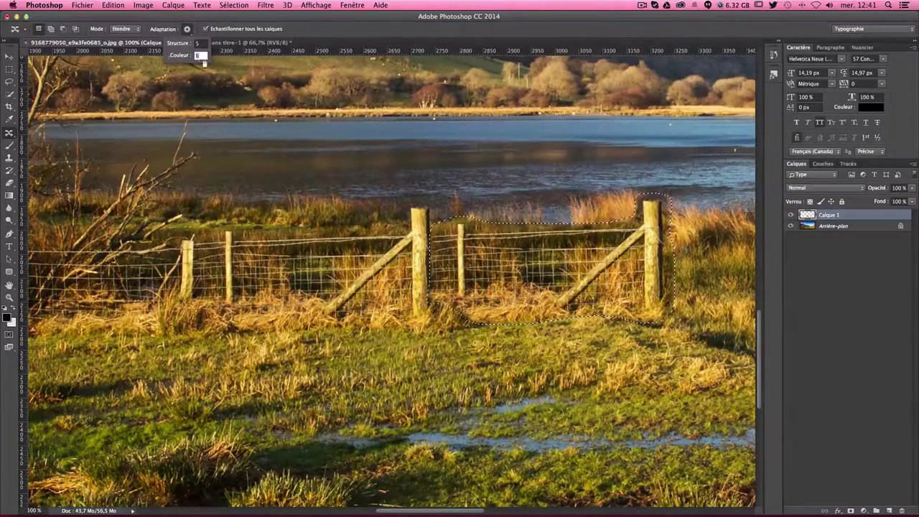
{"action": "key", "text": "Return"}
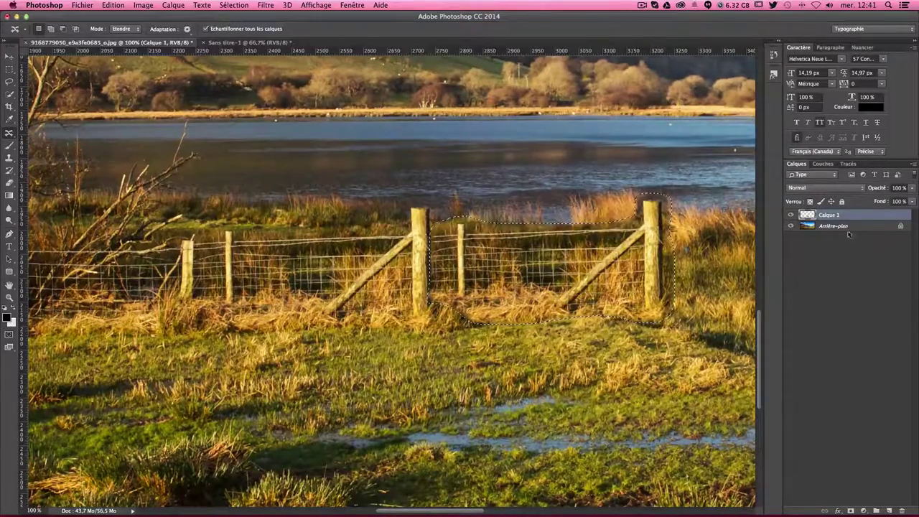
{"action": "mouse_move", "coordinate": [833, 215]}
{"action": "left_mouse_down"}
{"action": "mouse_move", "coordinate": [881, 246]}
{"action": "mouse_move", "coordinate": [902, 508]}
{"action": "left_mouse_up"}
{"action": "left_click", "coordinate": [889, 510]}
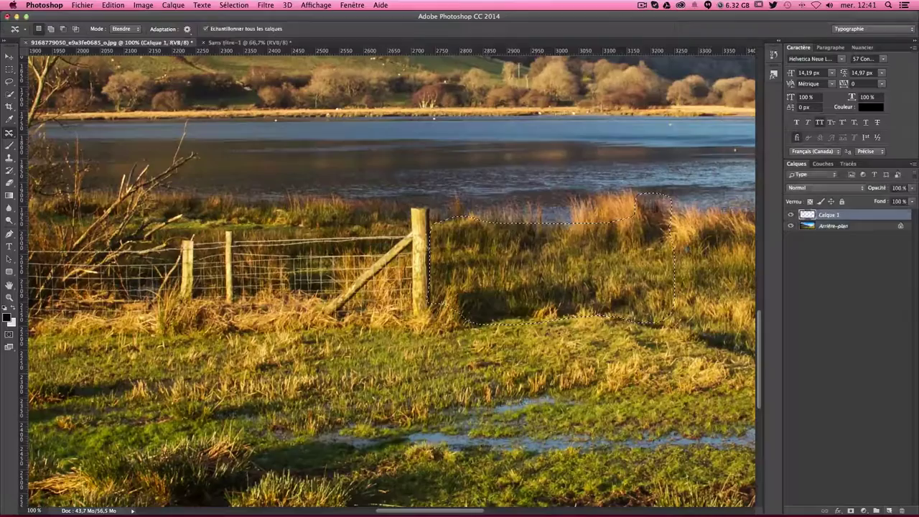
{"action": "left_click", "coordinate": [500, 358]}
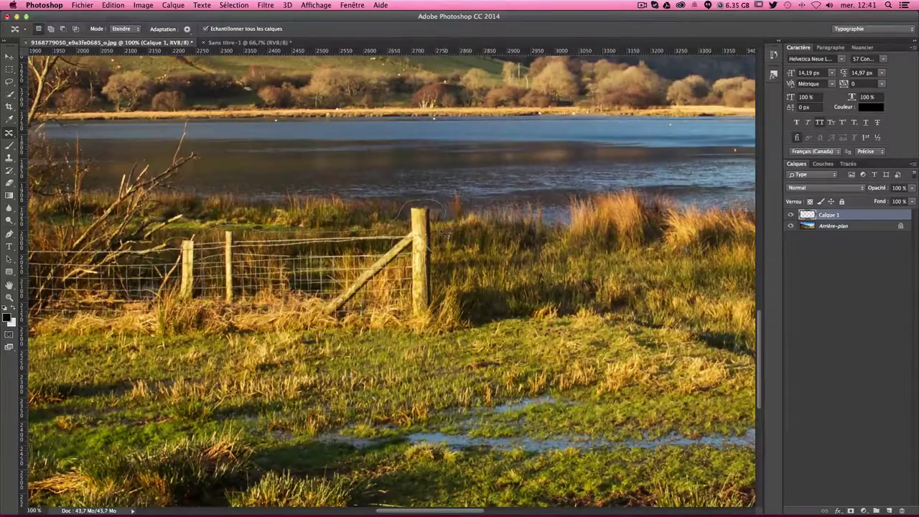
- Lasso the right fence section with its end post and extend it farther right
{"action": "left_click_drag", "start_coordinate": [447, 234], "coordinate": [447, 316]}
{"action": "left_click_drag", "start_coordinate": [363, 340], "coordinate": [205, 309]}
{"action": "left_click_drag", "start_coordinate": [262, 272], "coordinate": [475, 265]}
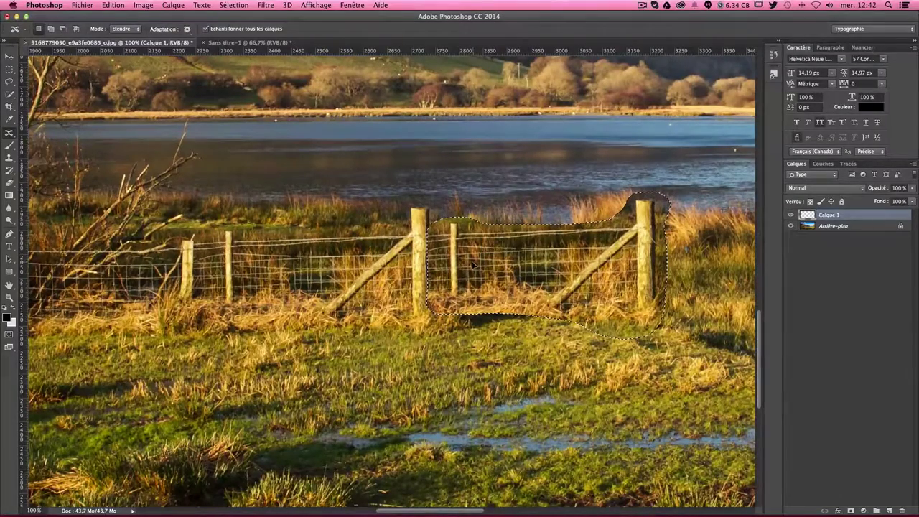
{"action": "key", "text": "ctrl+d"}
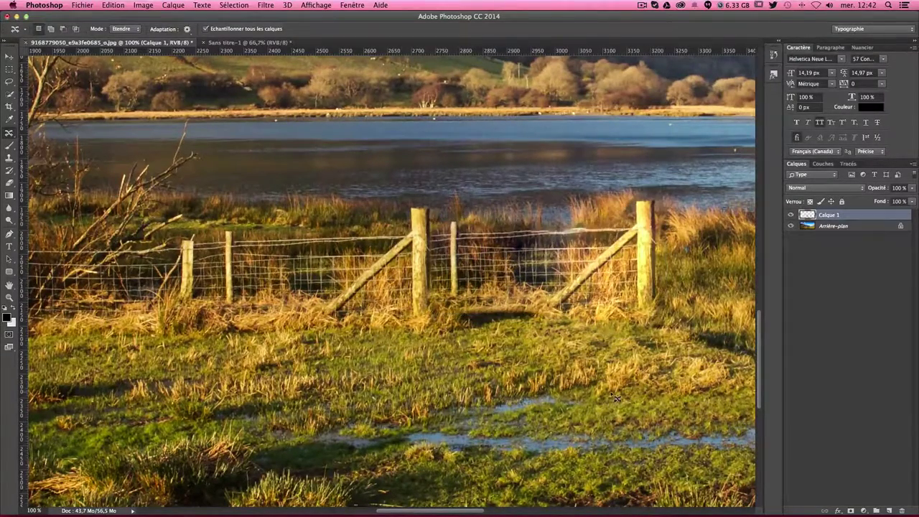
{"action": "key", "text": "ctrl+minus"}
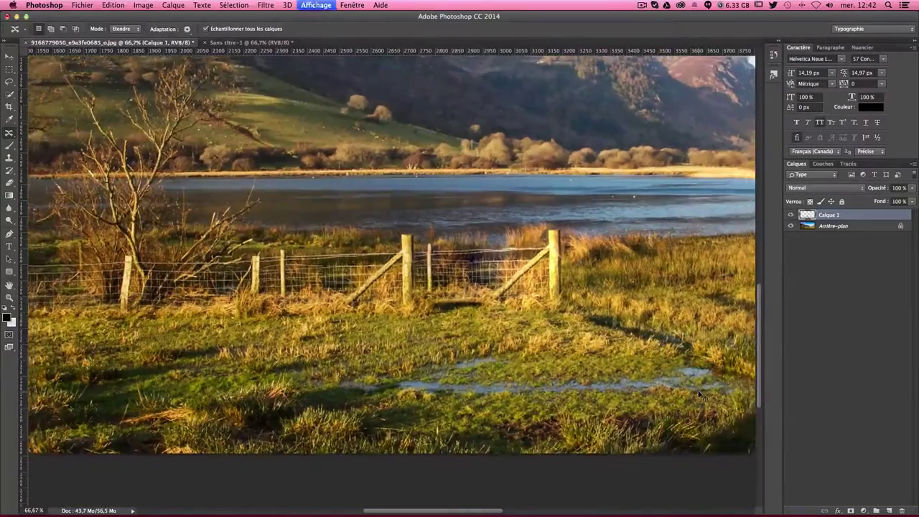
- Set the Content-Aware Move adaptation to Structure 4 with Couleur kept at 8
{"action": "key", "text": "ctrl+minus"}
{"action": "key", "text": "ctrl+plus"}
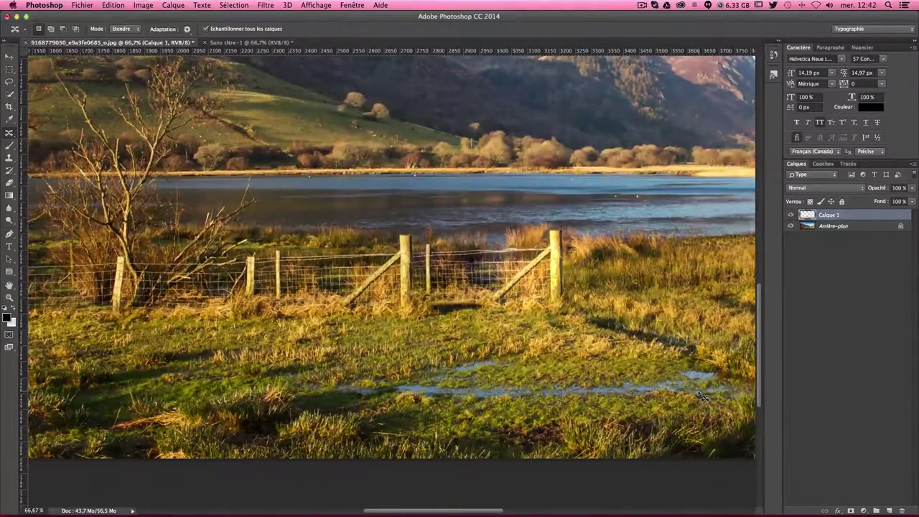
{"action": "left_click", "coordinate": [187, 30]}
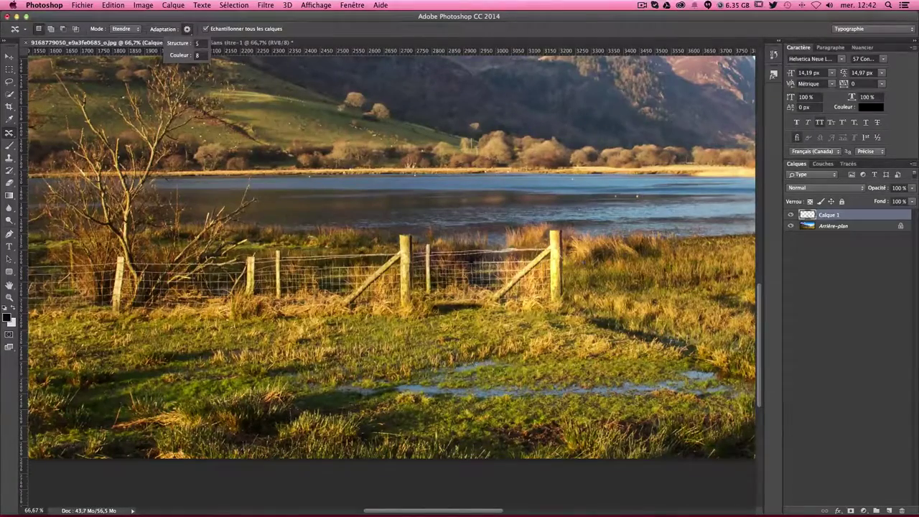
{"action": "left_click", "coordinate": [187, 29]}
{"action": "left_click_drag", "start_coordinate": [270, 285], "coordinate": [367, 254]}
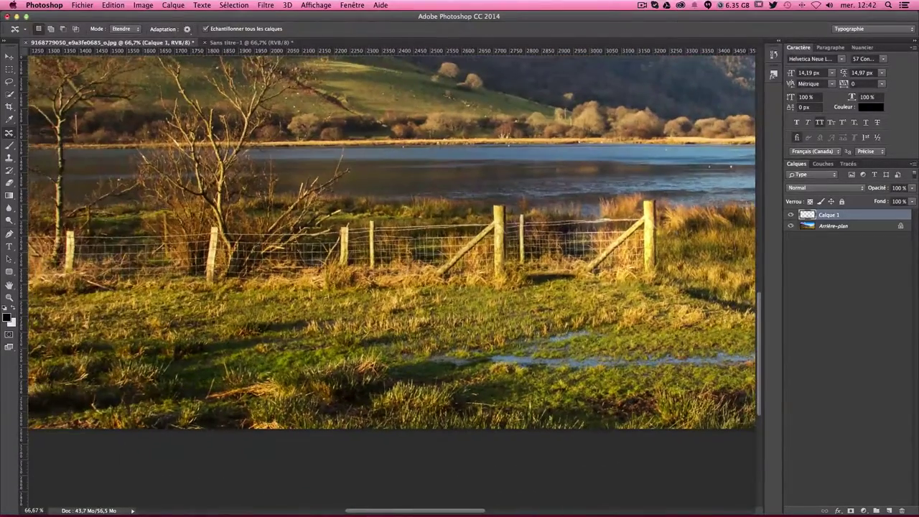
{"action": "left_click", "coordinate": [187, 29]}
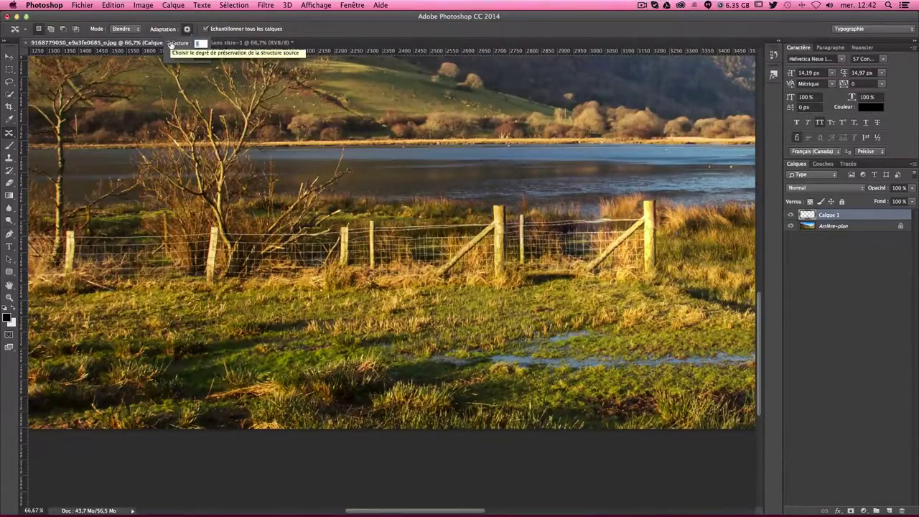
{"action": "key", "text": "Tab"}
{"action": "key", "text": "Return"}
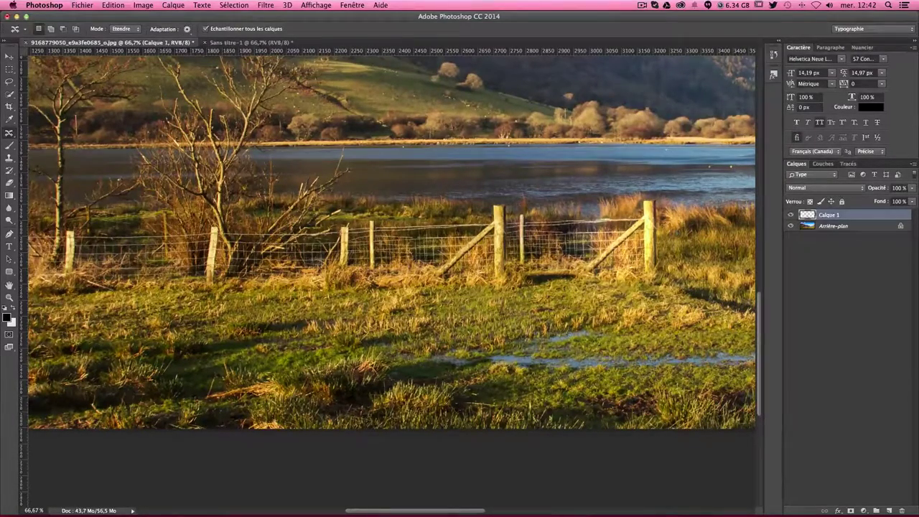
- On new layer Calque 2 at 100% zoom, copy the fence end section 824 px right
{"action": "left_click", "coordinate": [888, 511]}
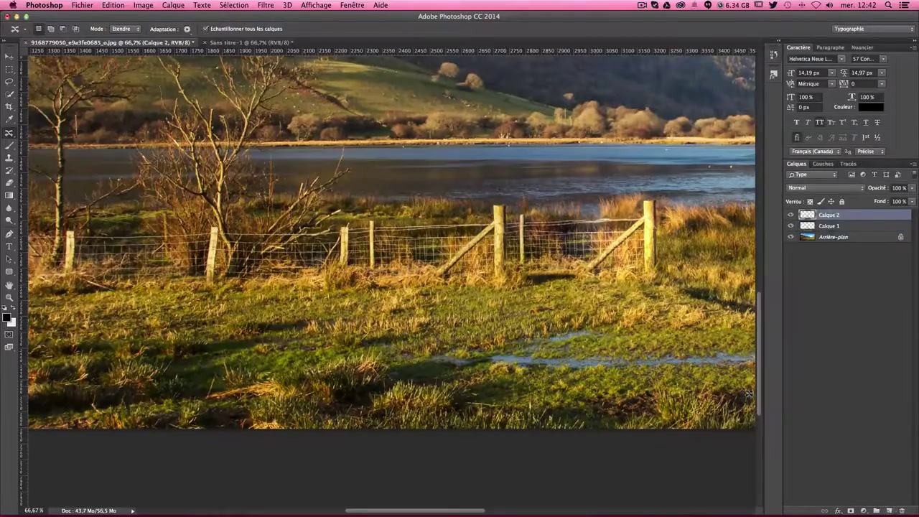
{"action": "key", "text": "ctrl+h"}
{"action": "key", "text": "ctrl+plus"}
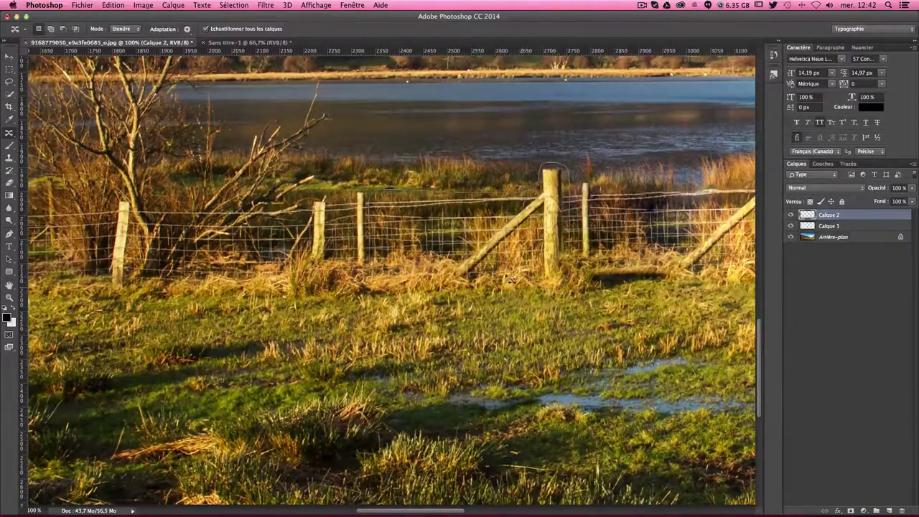
{"action": "scroll", "coordinate": [373, 237], "scroll_direction": "right", "scroll_amount": 8}
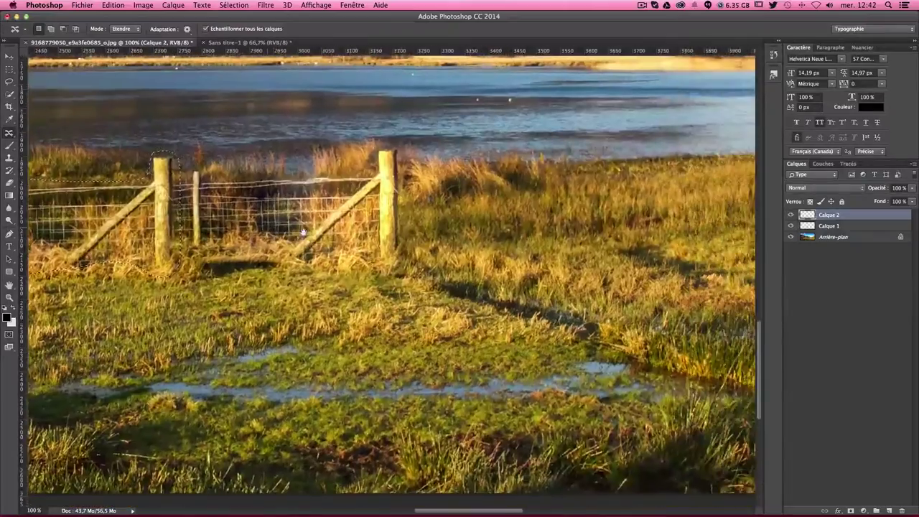
{"action": "left_click_drag", "start_coordinate": [102, 193], "coordinate": [522, 204]}
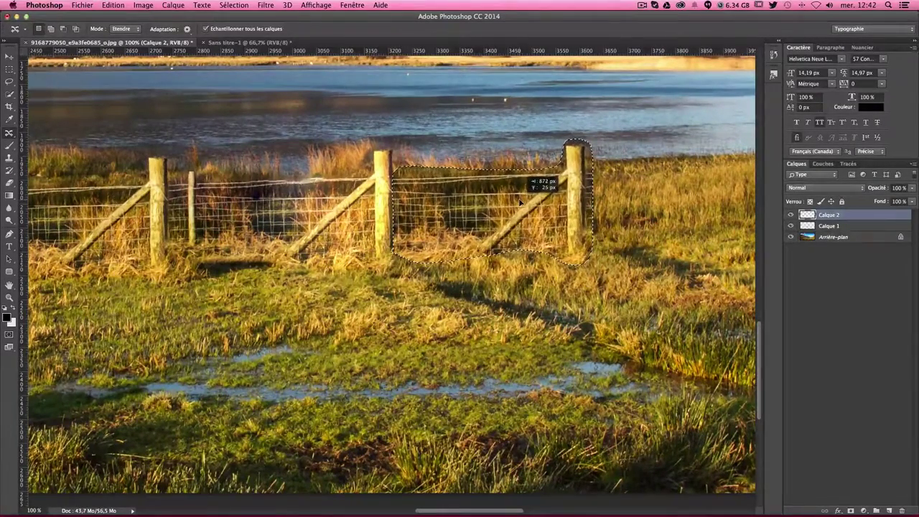
{"action": "key", "text": "ctrl+d"}
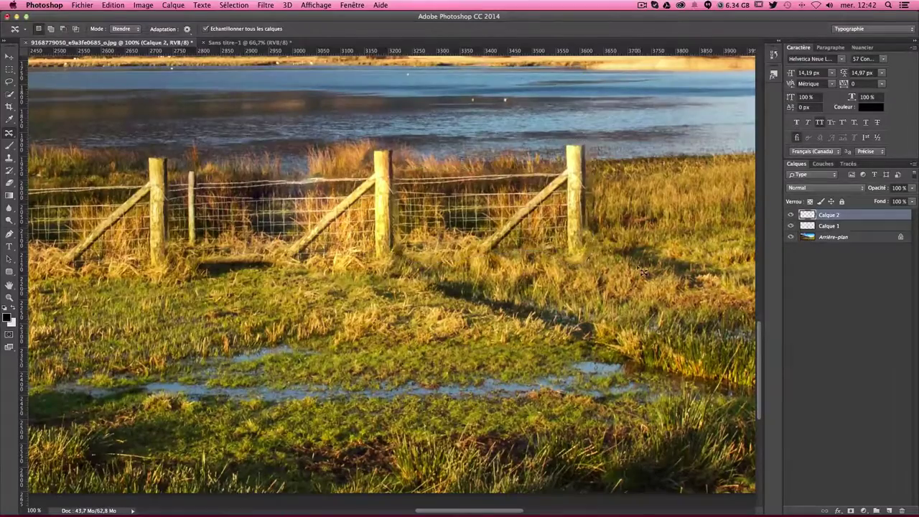
- Zoom out to 33.3% to view the whole landscape with its three-post fence
{"action": "key", "text": "ctrl+minus"}
{"action": "key", "text": "ctrl+minus"}
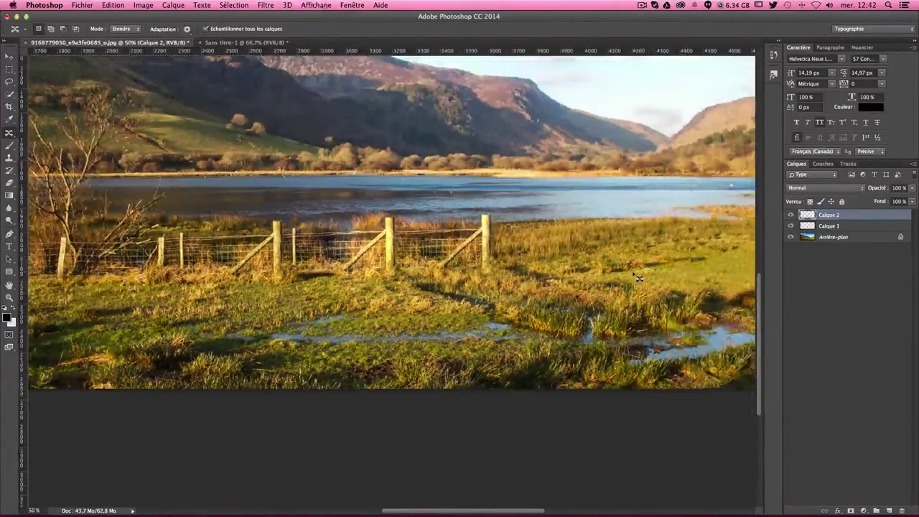
{"action": "key", "text": "ctrl+plus"}
{"action": "key", "text": "ctrl+plus"}
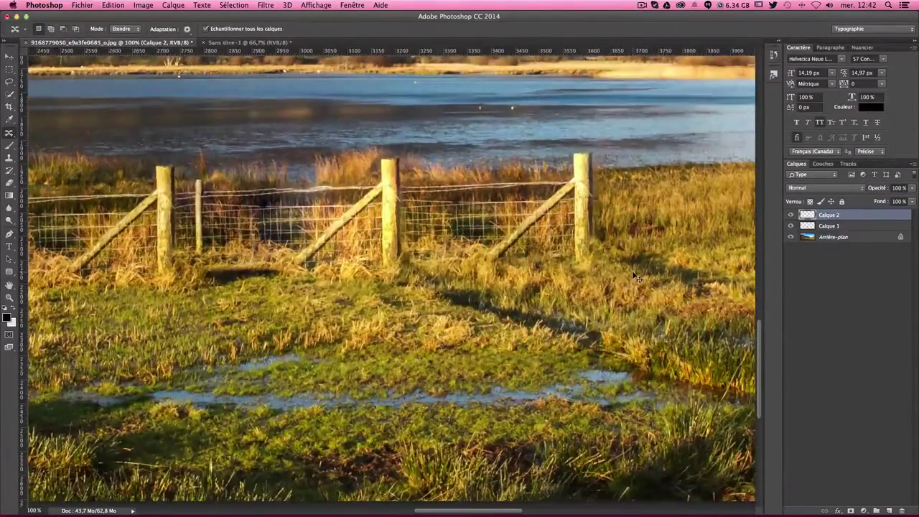
{"action": "key", "text": "ctrl+minus"}
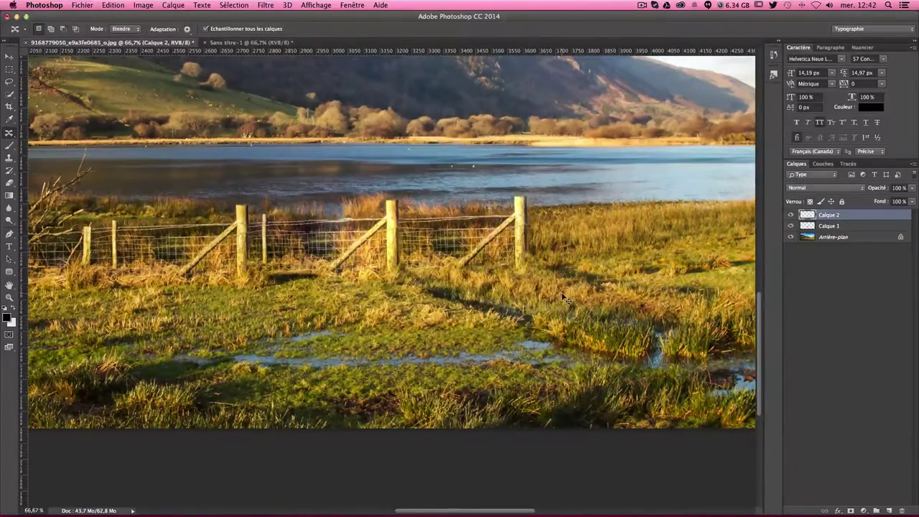
{"action": "key", "text": "ctrl+minus"}
{"action": "key", "text": "ctrl+plus"}
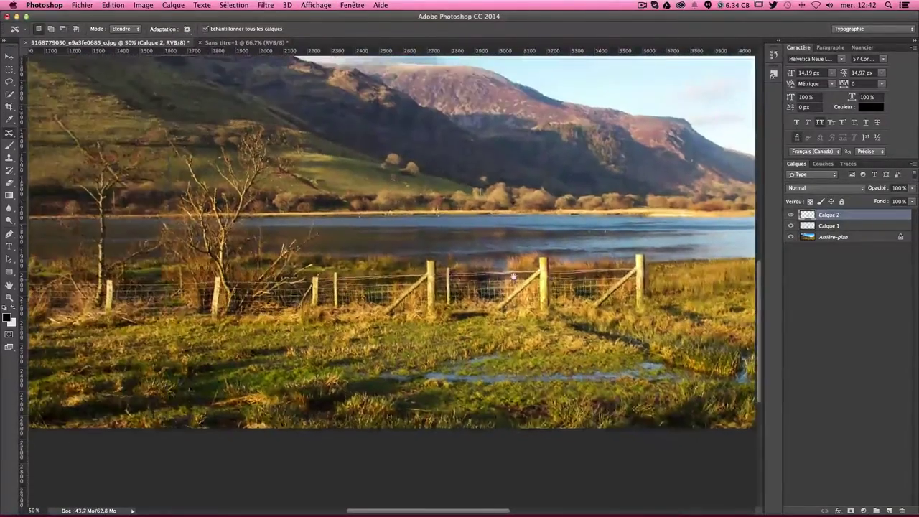
{"action": "key", "text": "ctrl+minus"}
{"action": "key", "text": "ctrl+minus"}
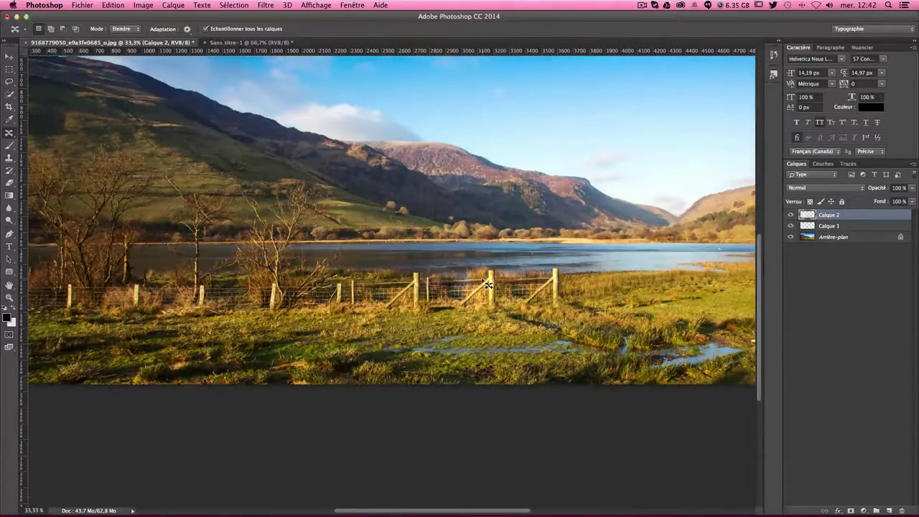
{"action": "scroll", "coordinate": [488, 285], "scroll_direction": "up", "scroll_amount": 3}
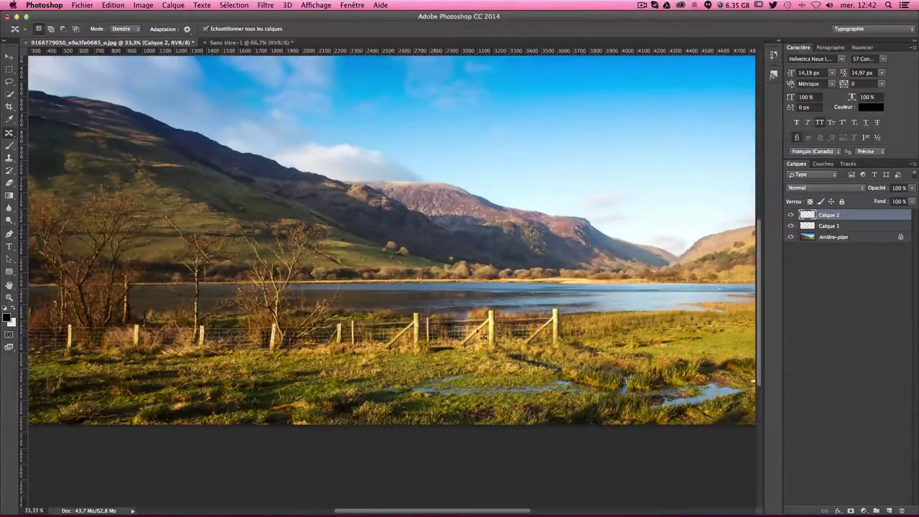
{"action": "scroll", "coordinate": [559, 369], "scroll_direction": "up", "scroll_amount": 2}
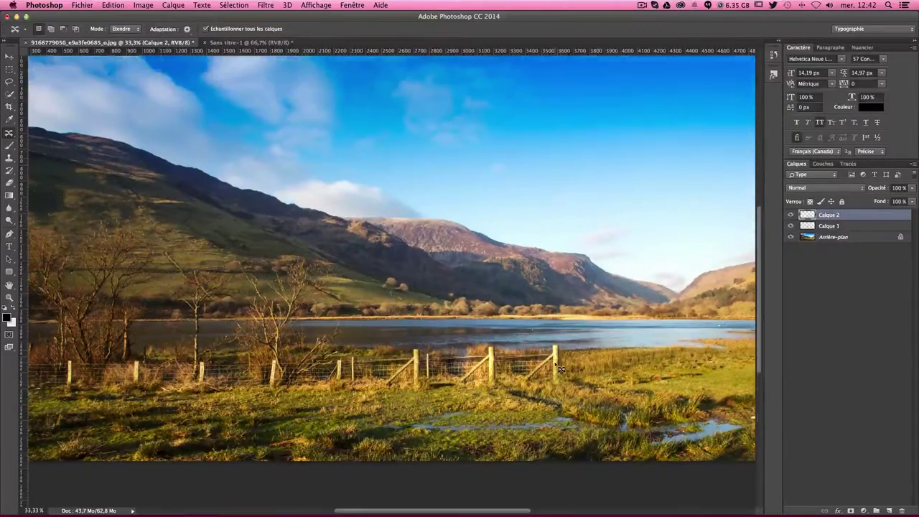
{"action": "scroll", "coordinate": [559, 369], "scroll_direction": "up", "scroll_amount": 2}
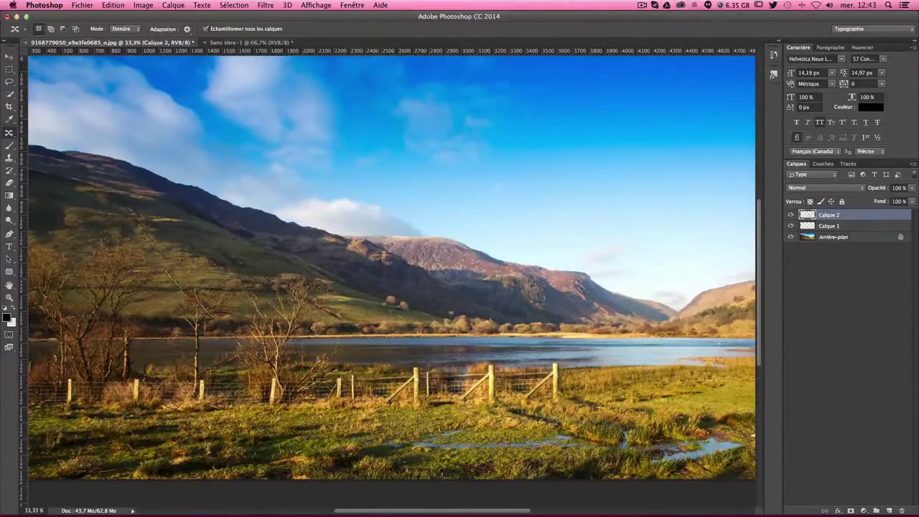
{"action": "scroll", "coordinate": [499, 380], "scroll_direction": "down", "scroll_amount": 2}
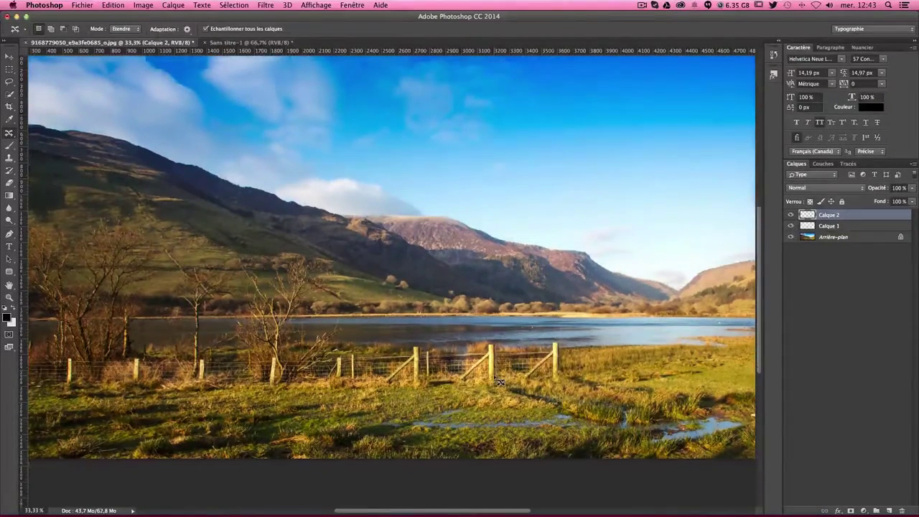
{"action": "scroll", "coordinate": [499, 381], "scroll_direction": "up", "scroll_amount": 3}
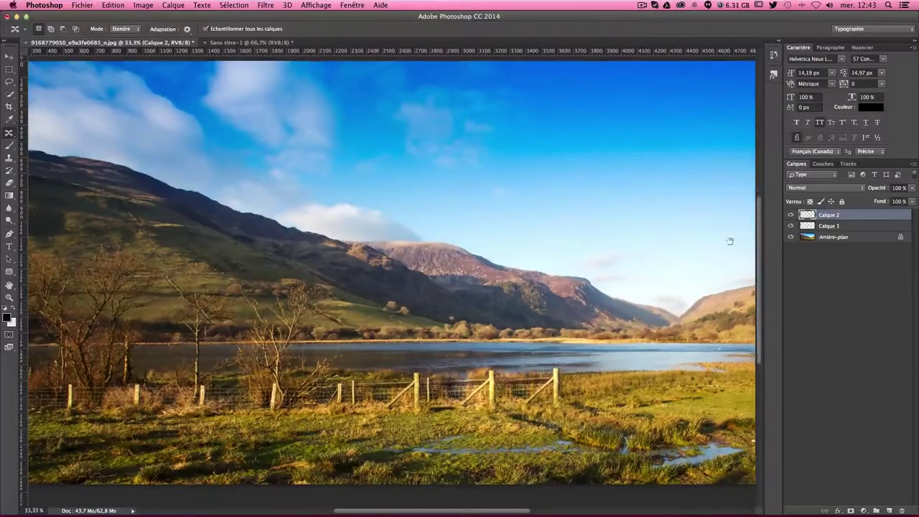